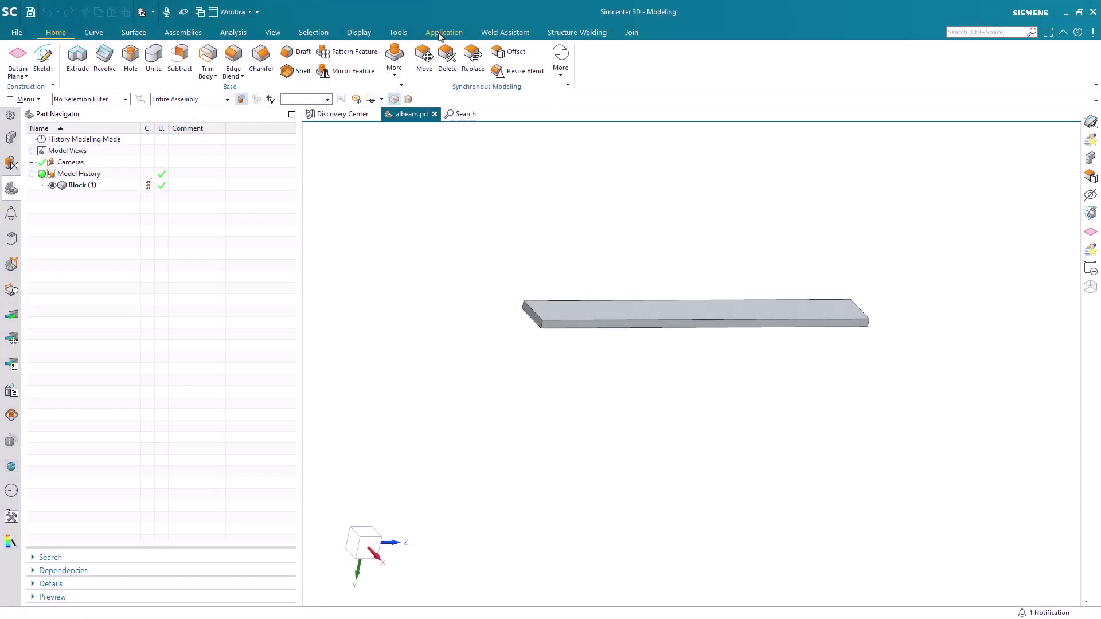
Switch the albeam part from Modeling into the Pre/Post application.
click(443, 32)
click(19, 55)
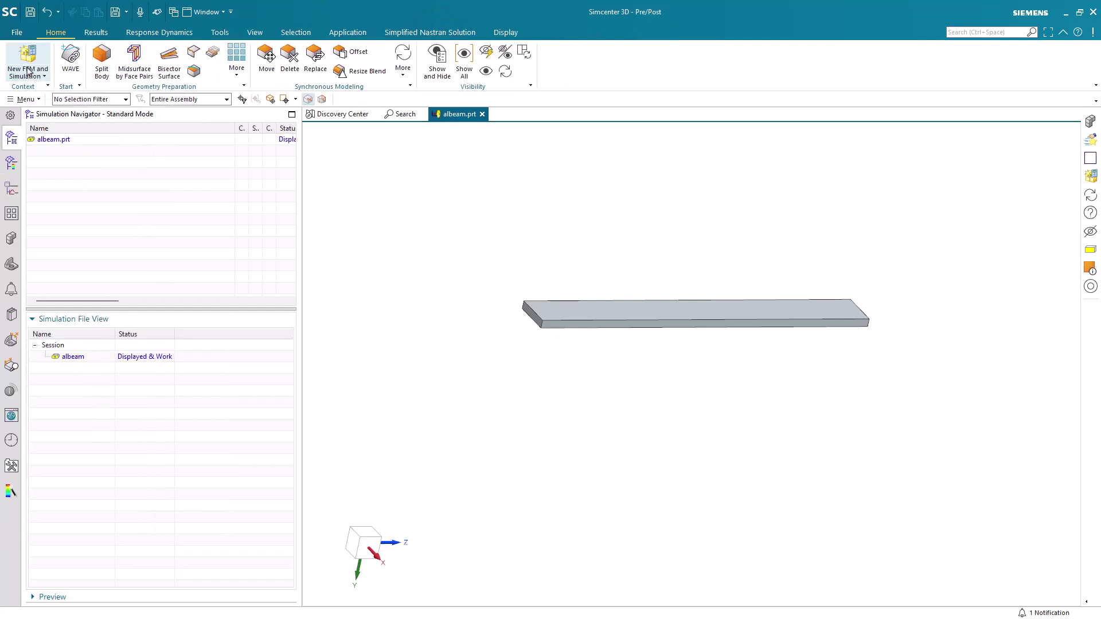
Create albeam_fem3.fem and albeam_sim3.sim for the beam, with Create Idealized Part unchecked.
click(30, 58)
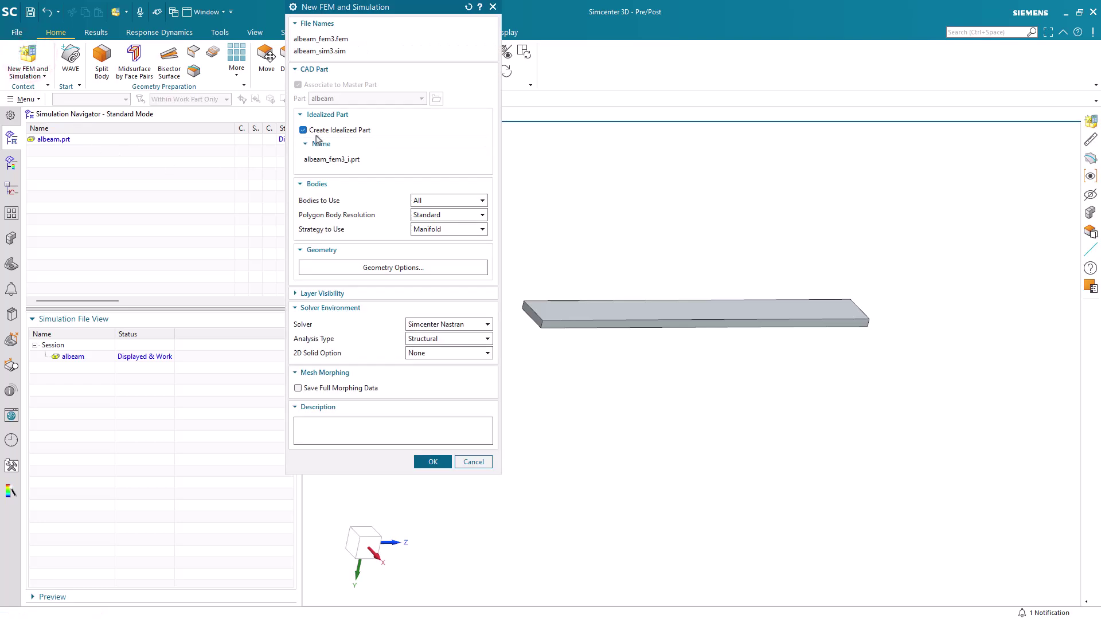
click(319, 130)
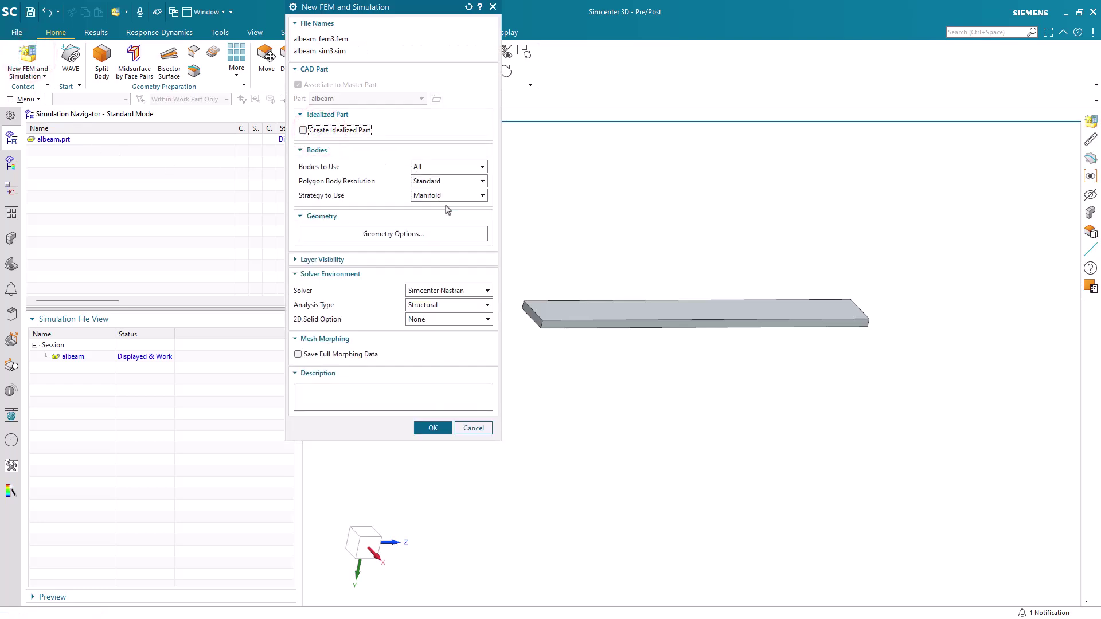
click(427, 428)
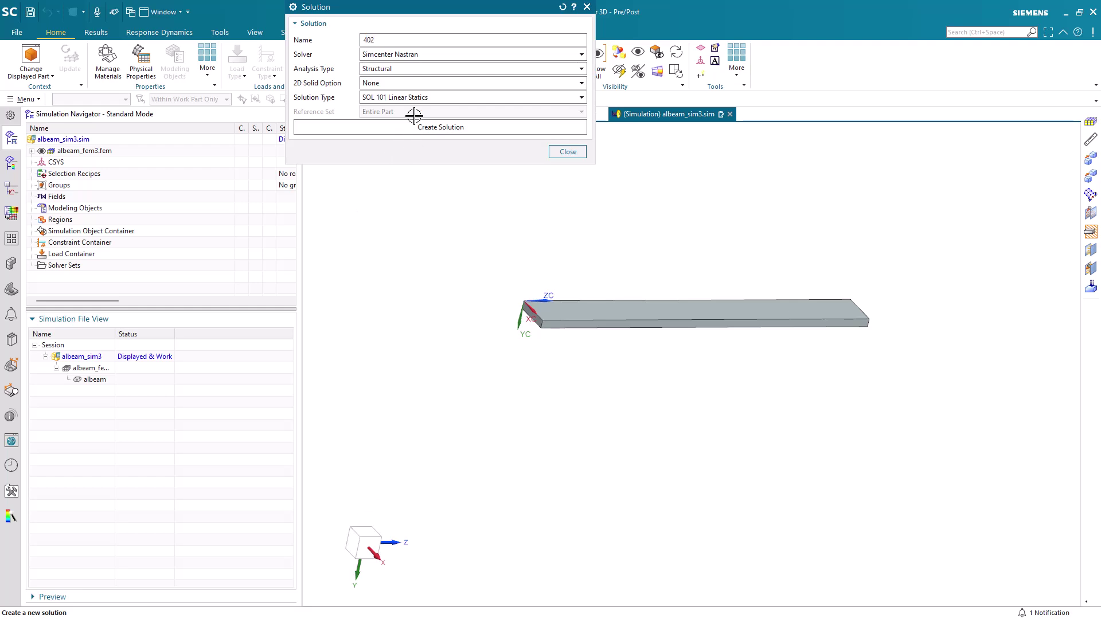
Create solution 402 as SOL 402 Multi-Step Nonlinear Kinematics with MATNL on and stiffness scale factor 0.0002.
text(402)
click(428, 99)
scroll(455, 211, down, 3)
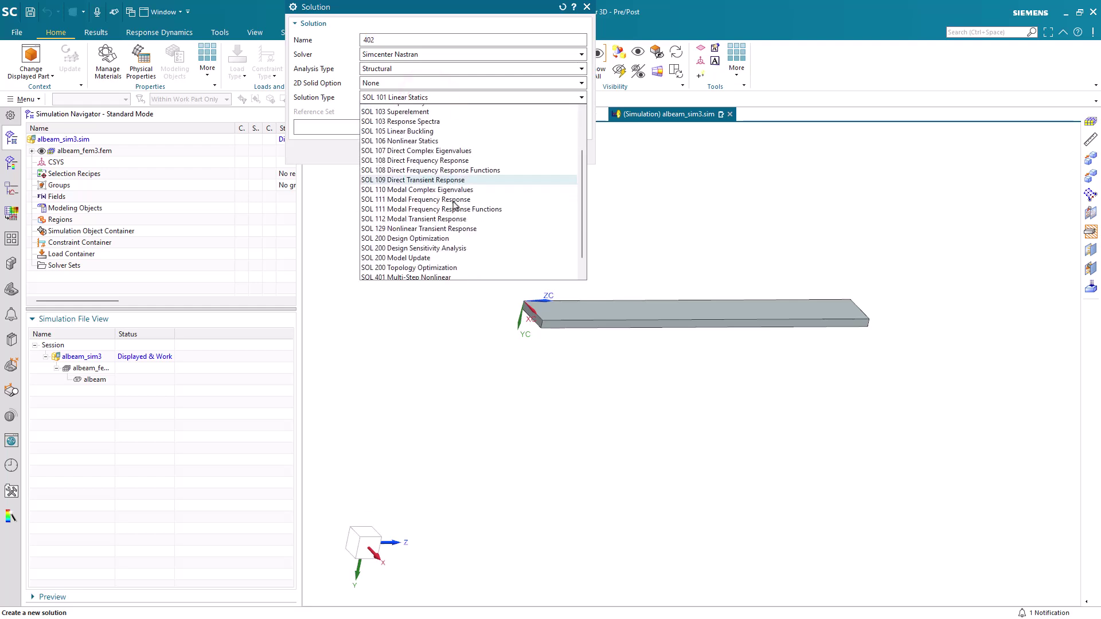
click(453, 274)
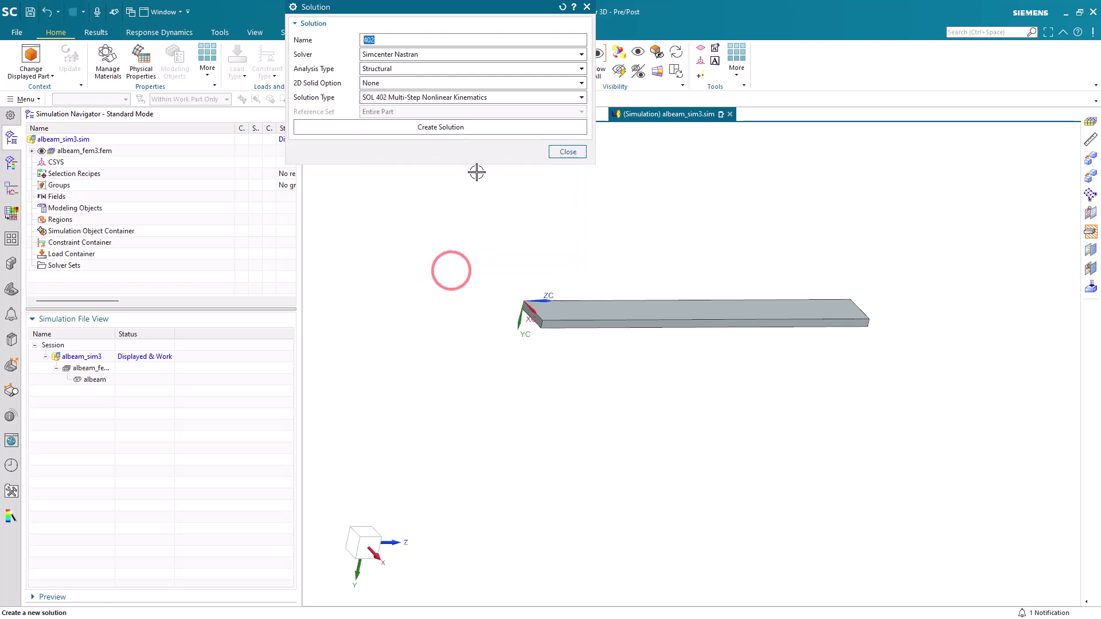
click(471, 131)
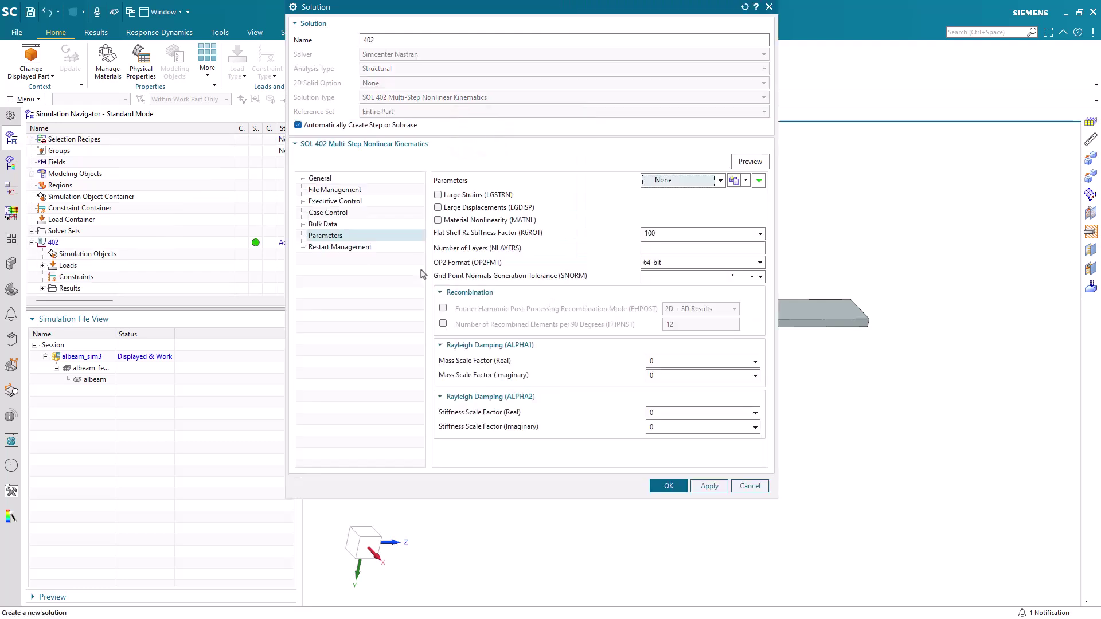
click(462, 220)
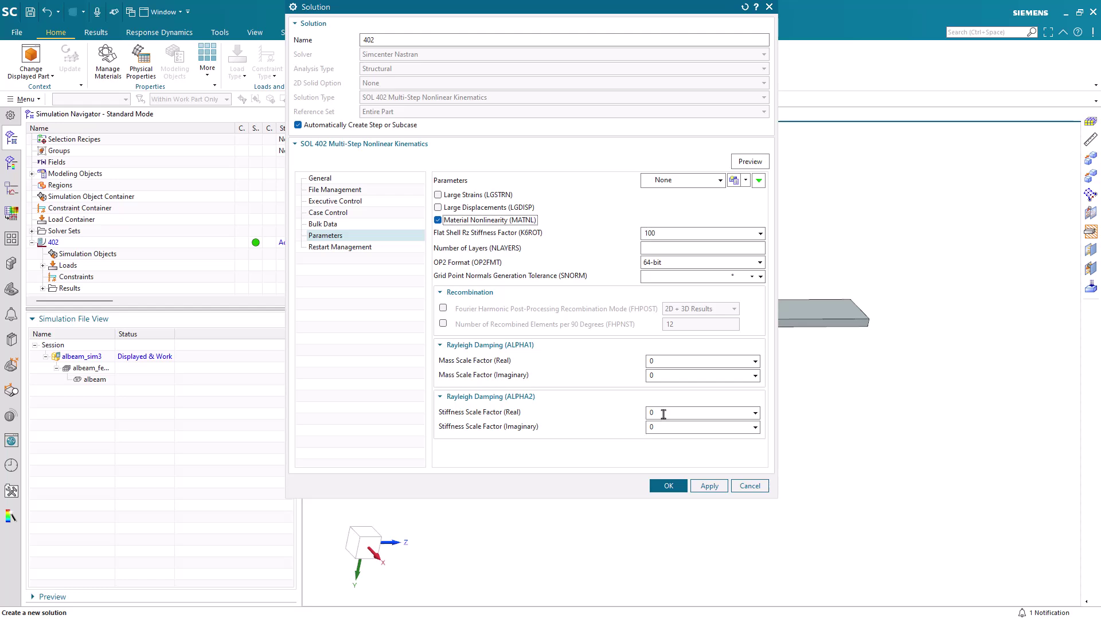
text(.0002)
Add a Subcase - Nonlinear Dynamics step to solution 402 with a 0.05 s end time.
click(669, 486)
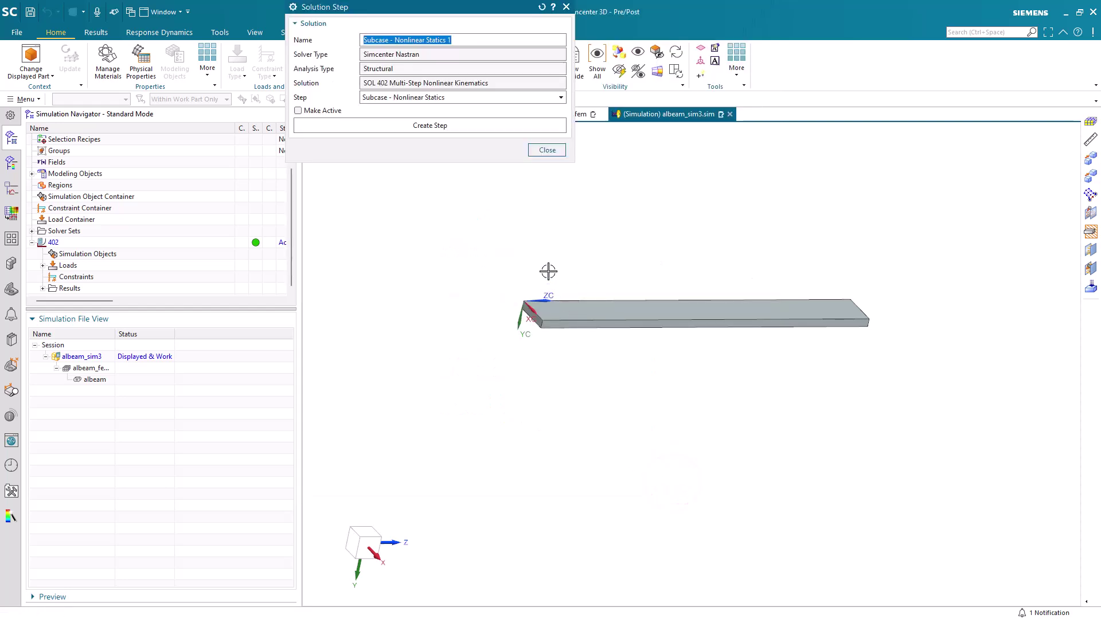
click(475, 97)
click(468, 117)
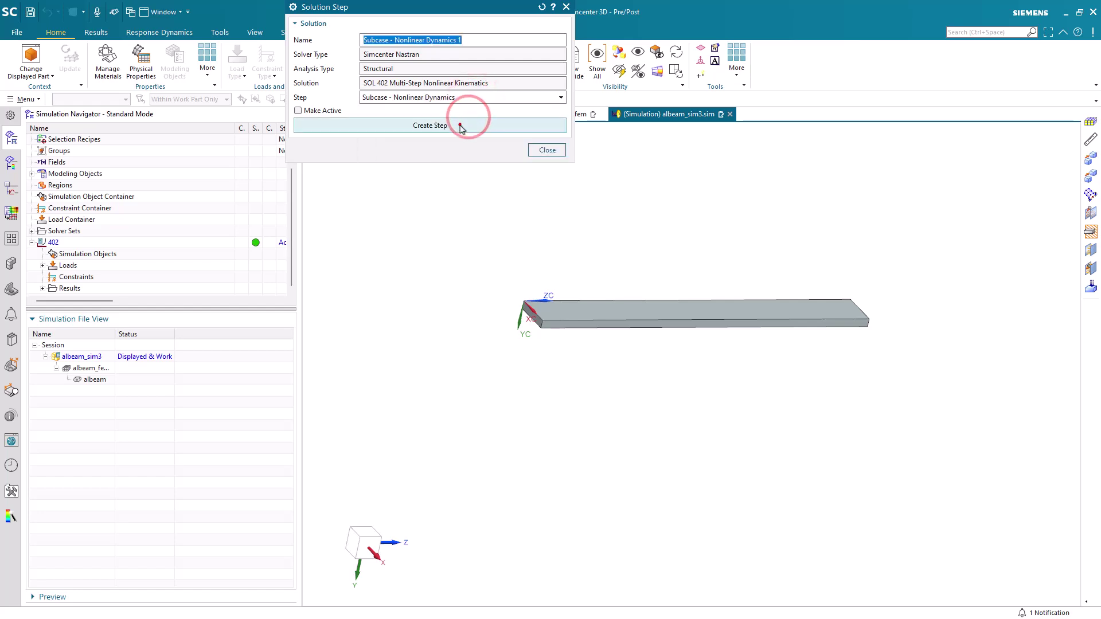
click(469, 122)
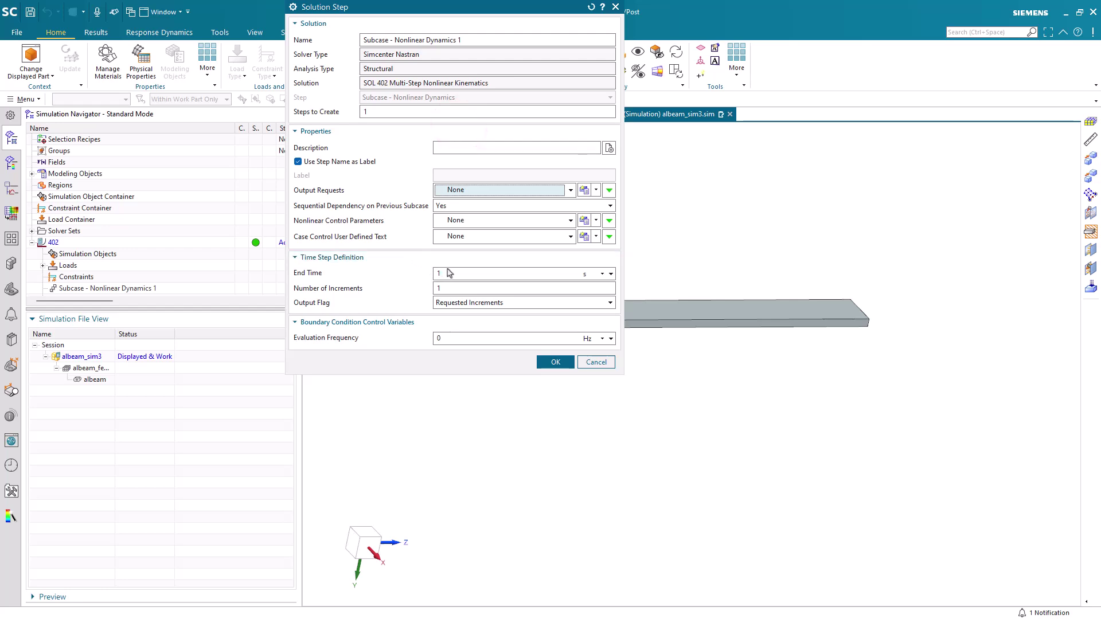
double_click(451, 276)
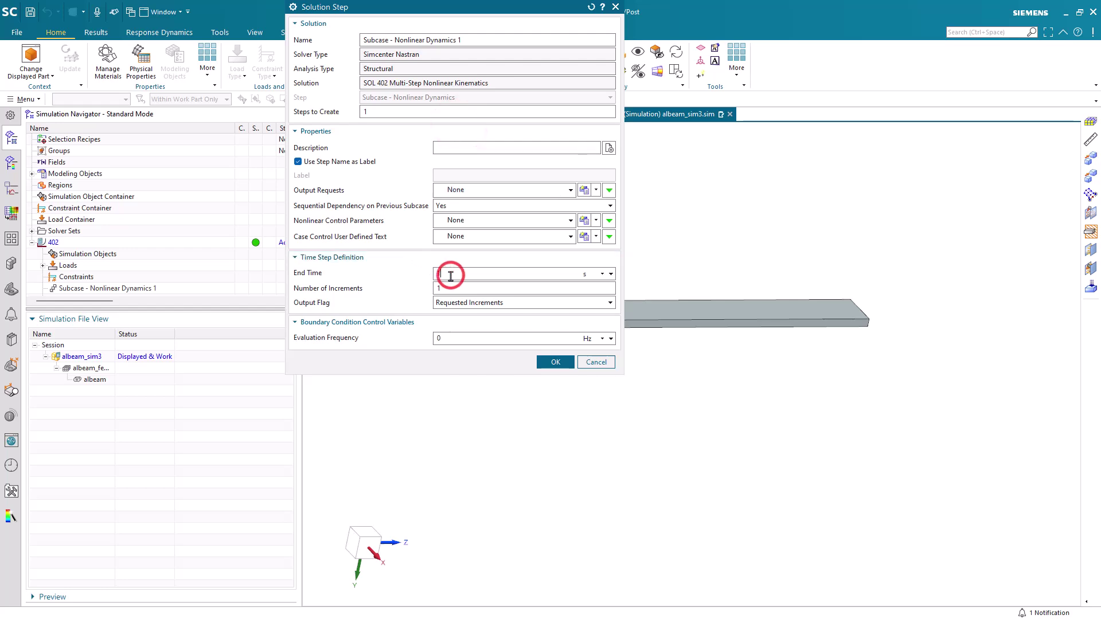
text(.05)
click(555, 362)
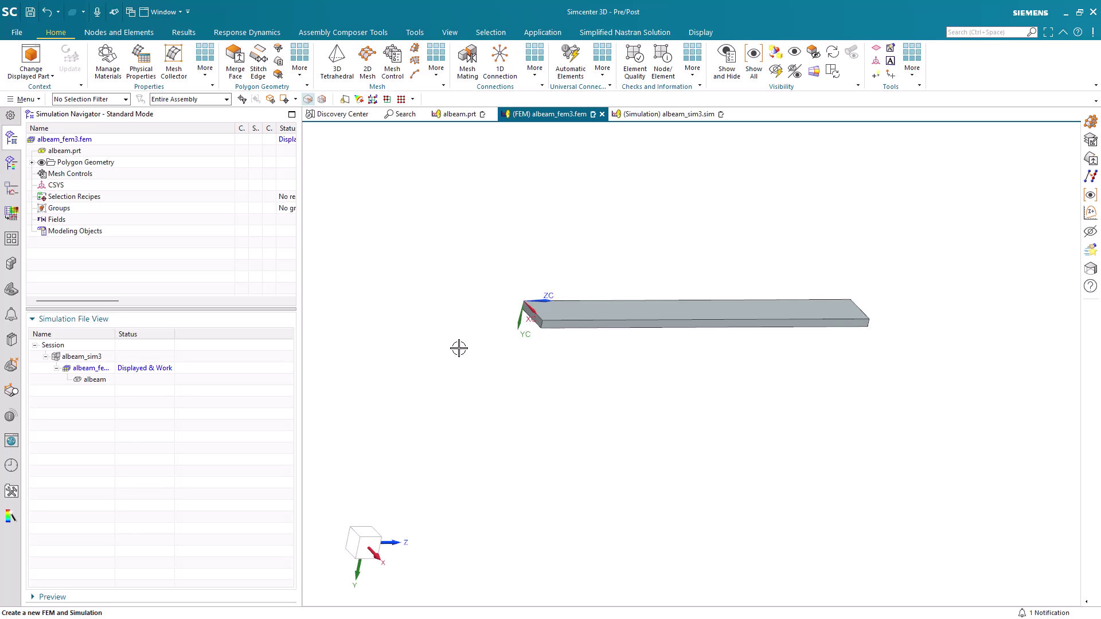
Make albeam_sim3 active and edit solution 402's Structural Output Requests from Case Control.
double_click(96, 358)
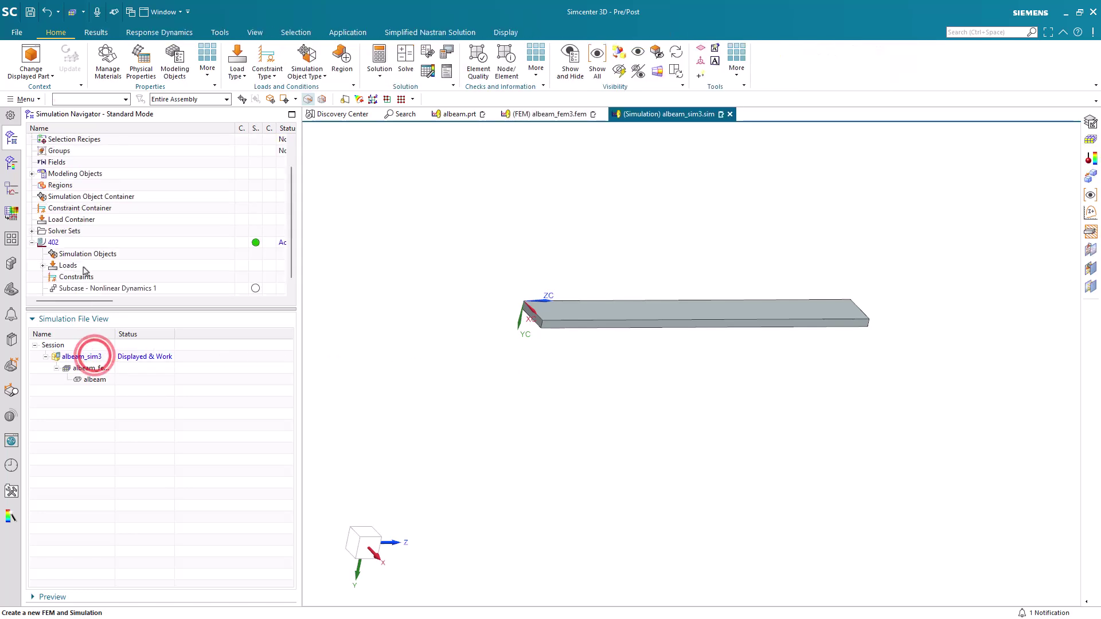
right_click(76, 247)
click(86, 253)
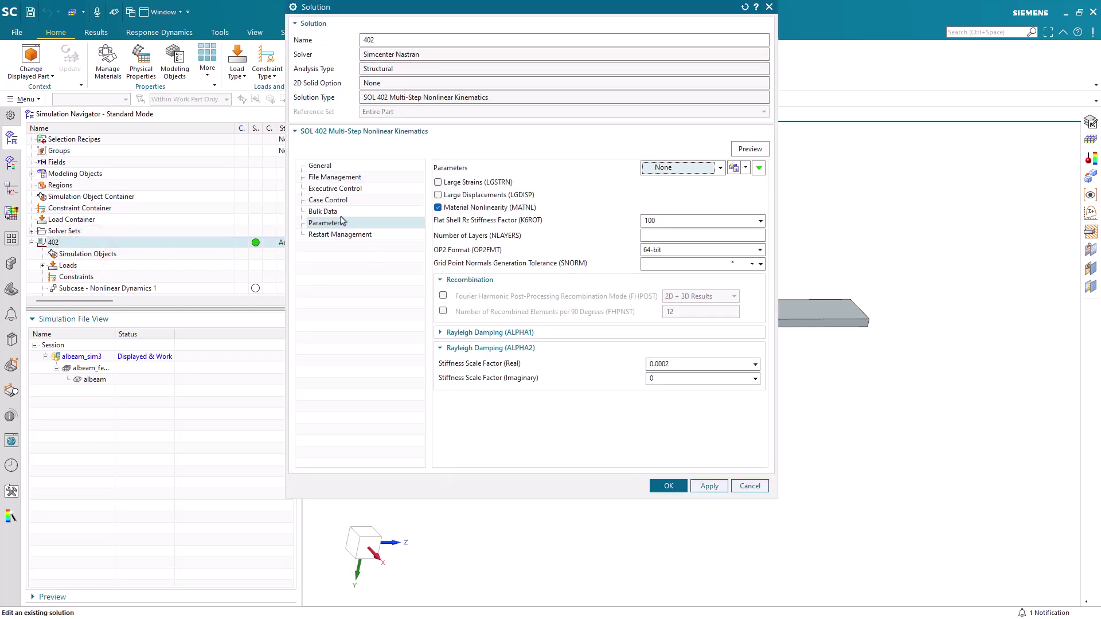
click(335, 201)
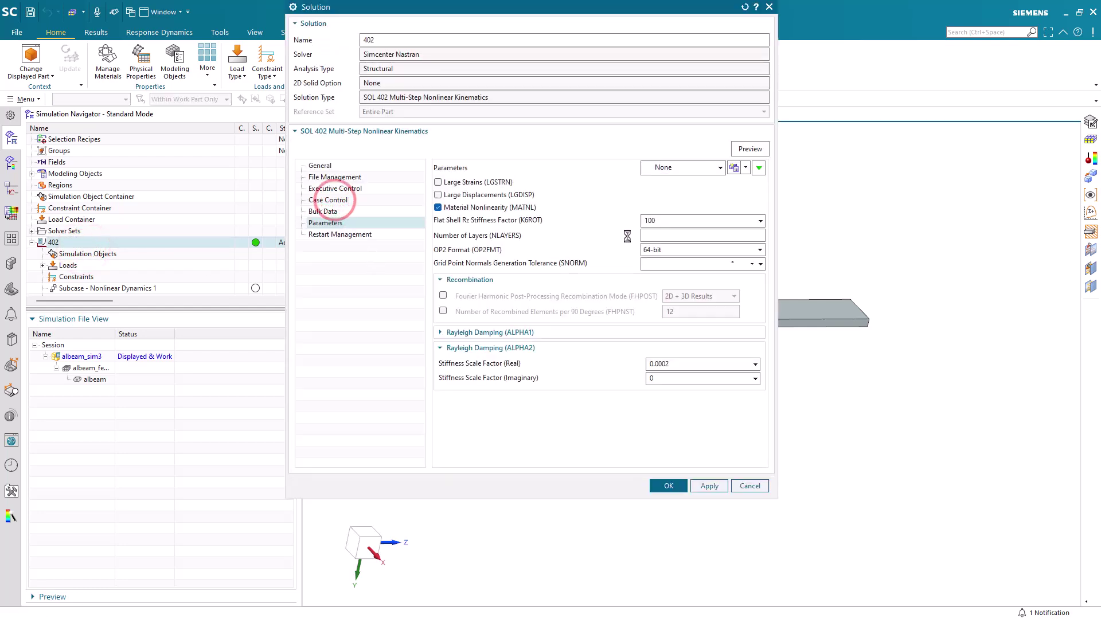
click(734, 213)
click(596, 106)
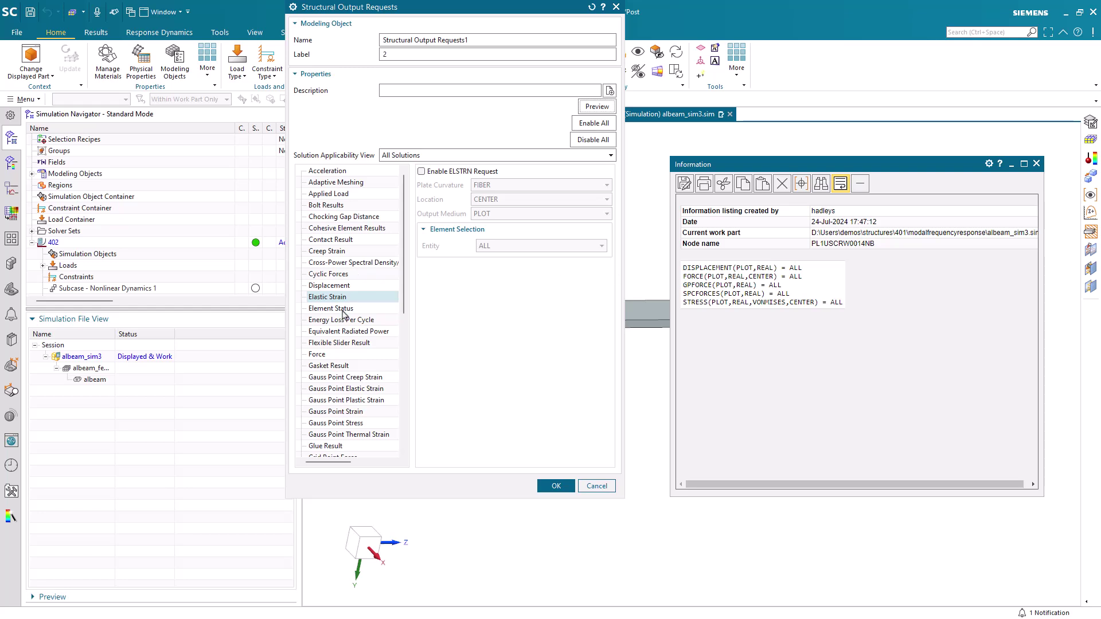
Disable the FORCE, GPFORCE and SPCFORCES output requests.
click(328, 355)
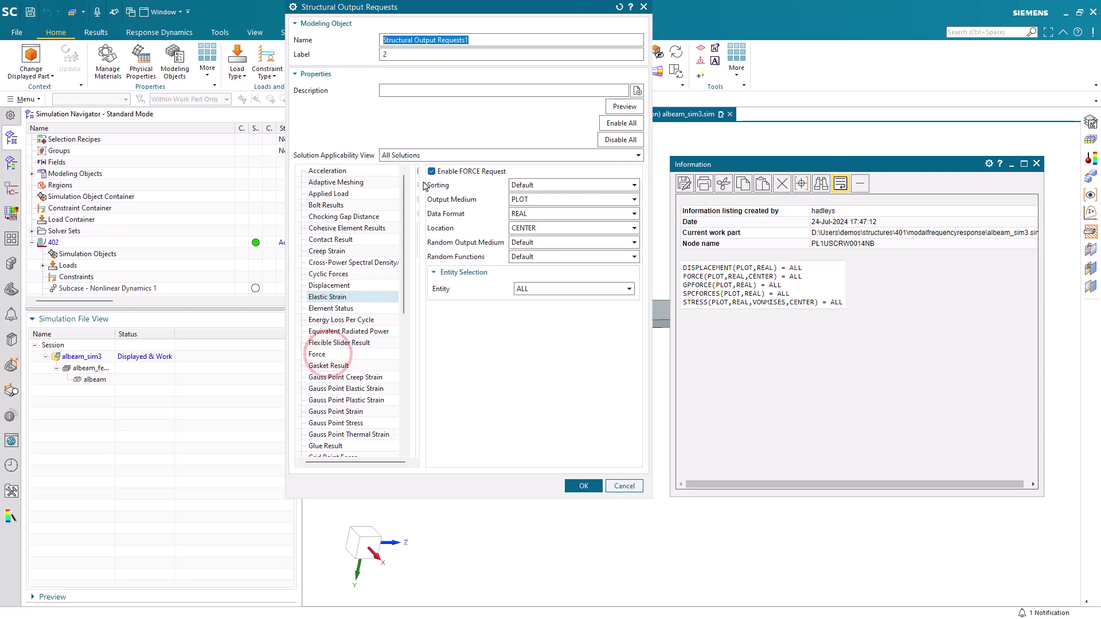
click(431, 172)
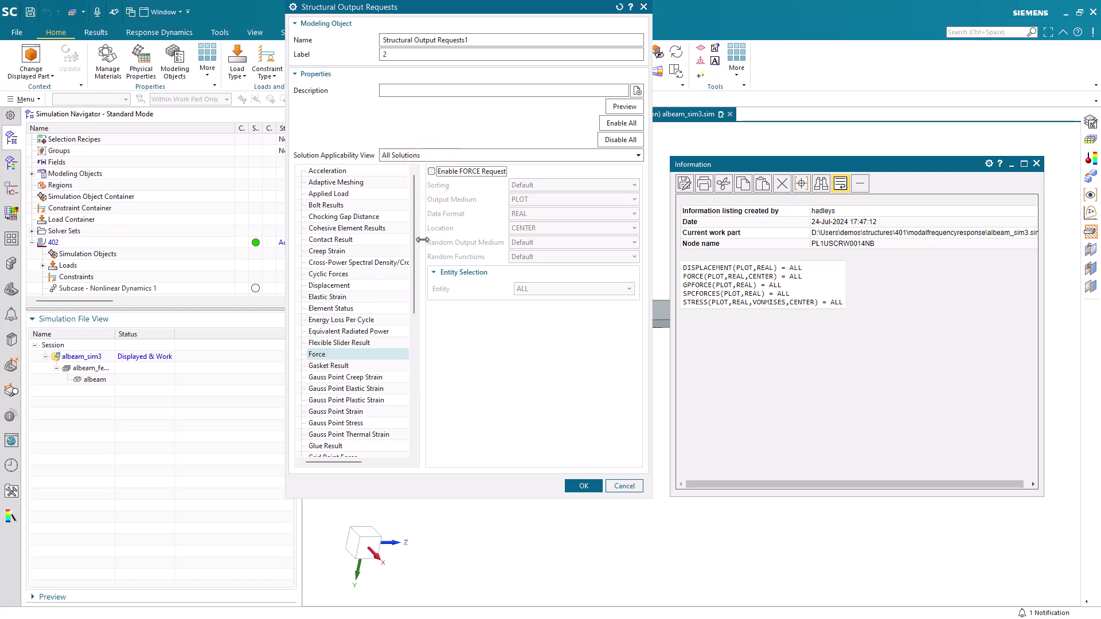
scroll(332, 442, down, 1)
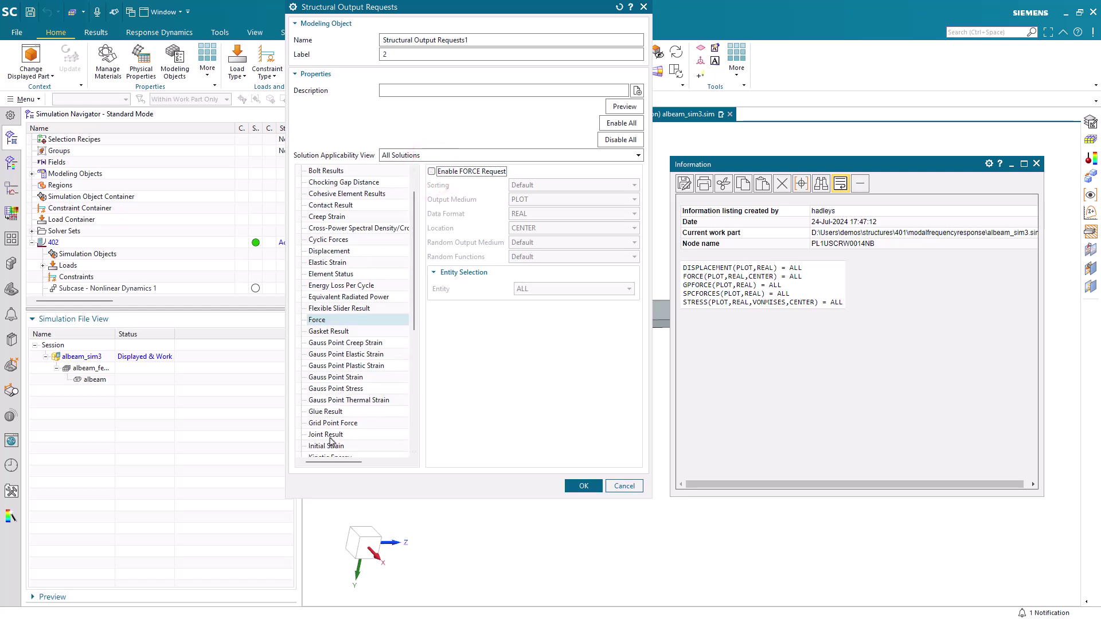
click(334, 423)
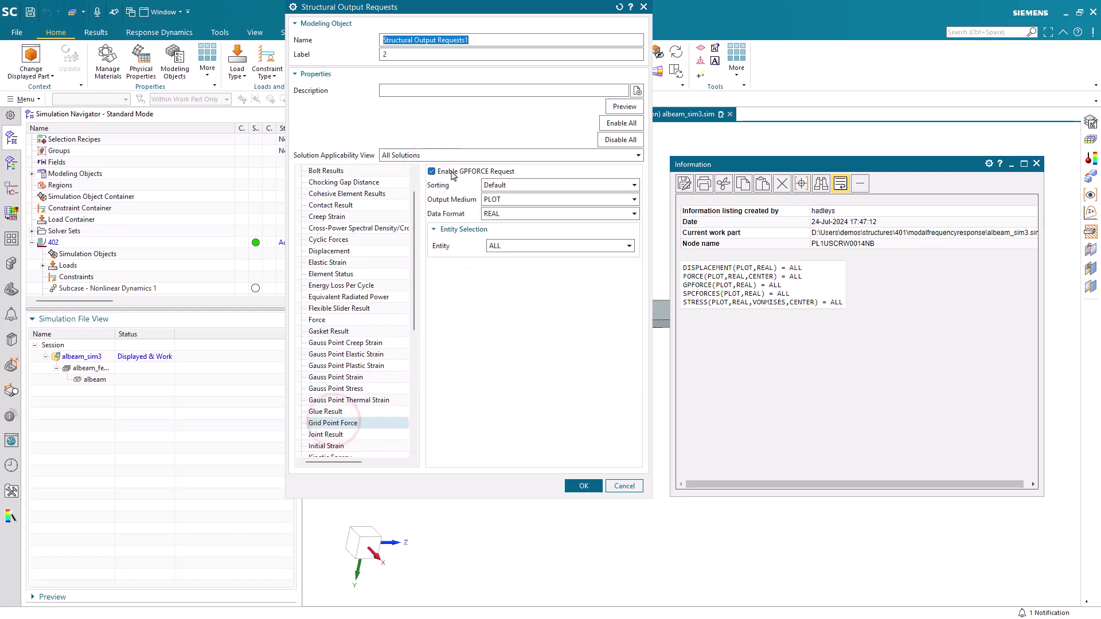
click(451, 172)
scroll(363, 407, down, 6)
scroll(359, 402, down, 1)
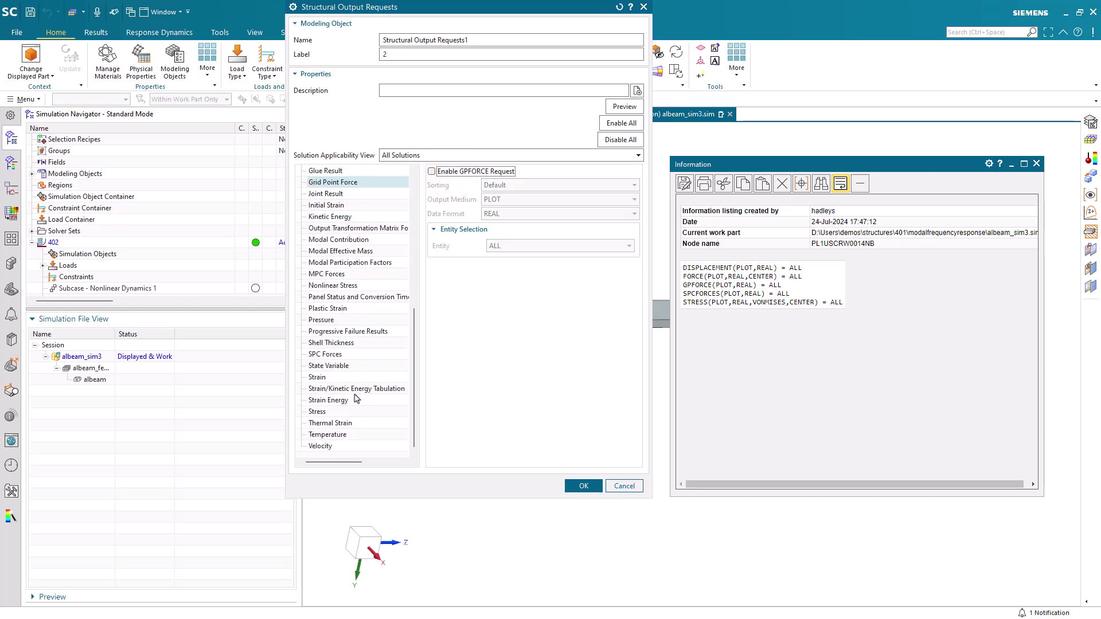
click(332, 354)
click(436, 171)
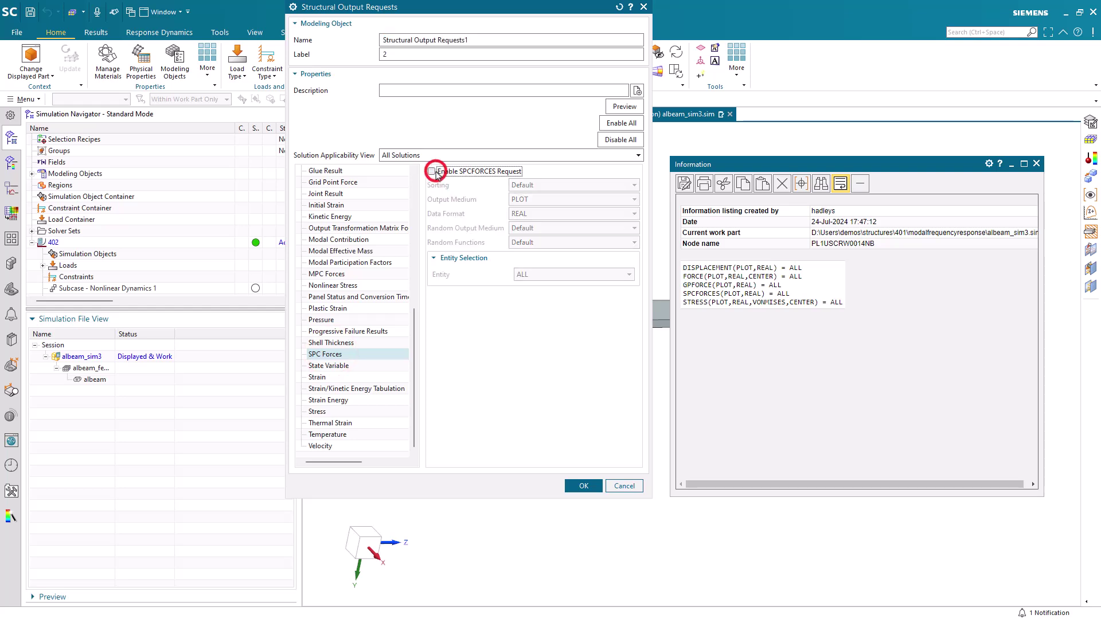
Enable STRAIN and PLSTRN output requests, recheck the listing, and accept the changes.
click(343, 377)
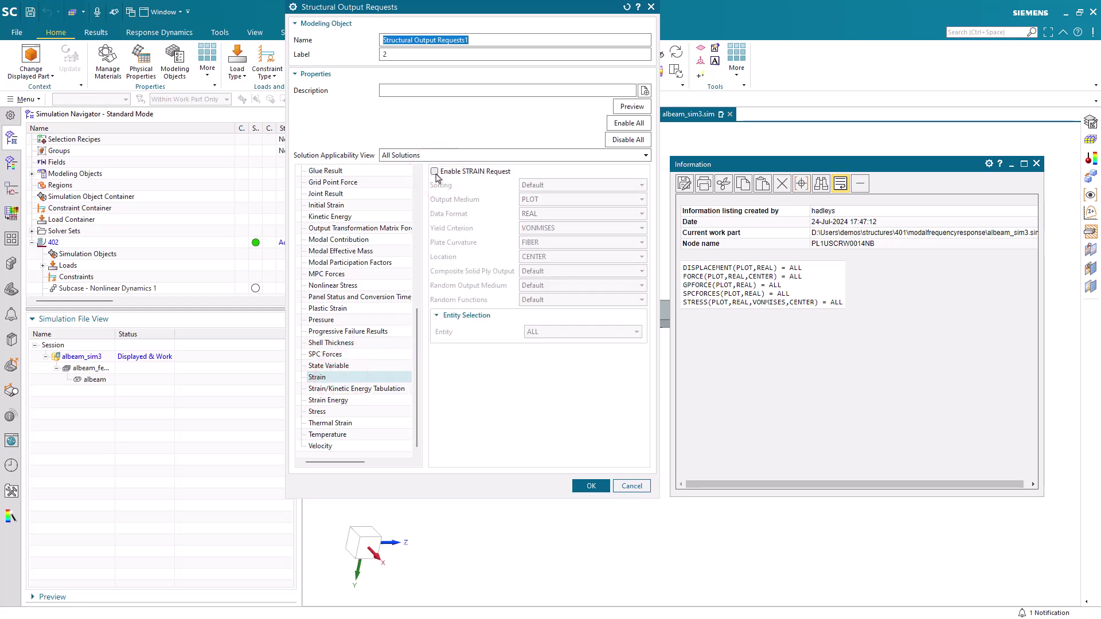
click(434, 172)
click(345, 309)
click(435, 172)
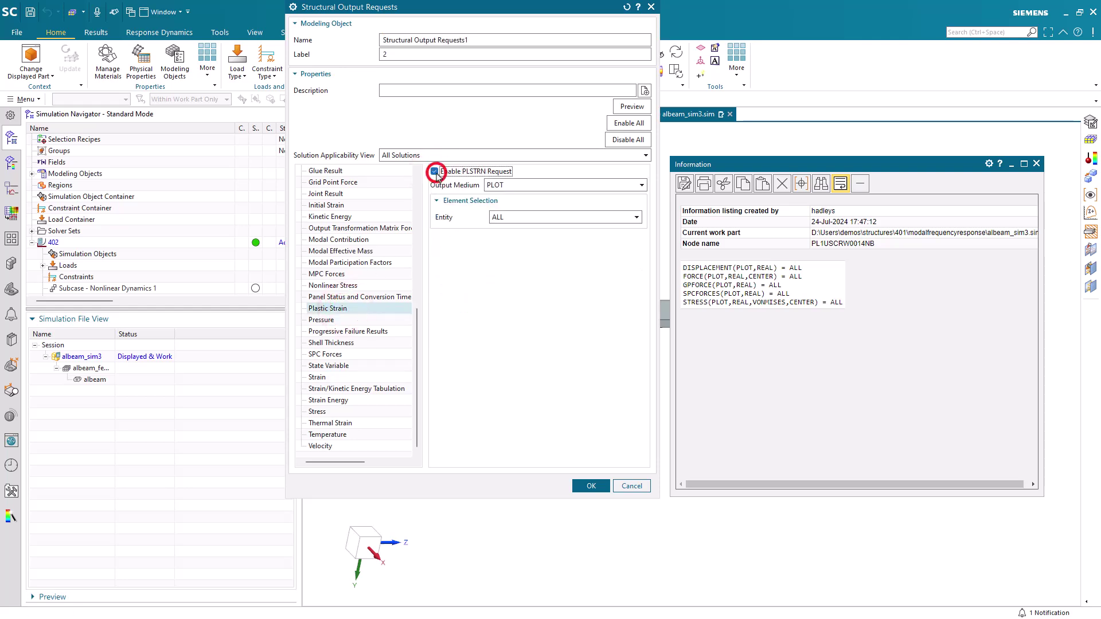
click(1037, 164)
click(633, 105)
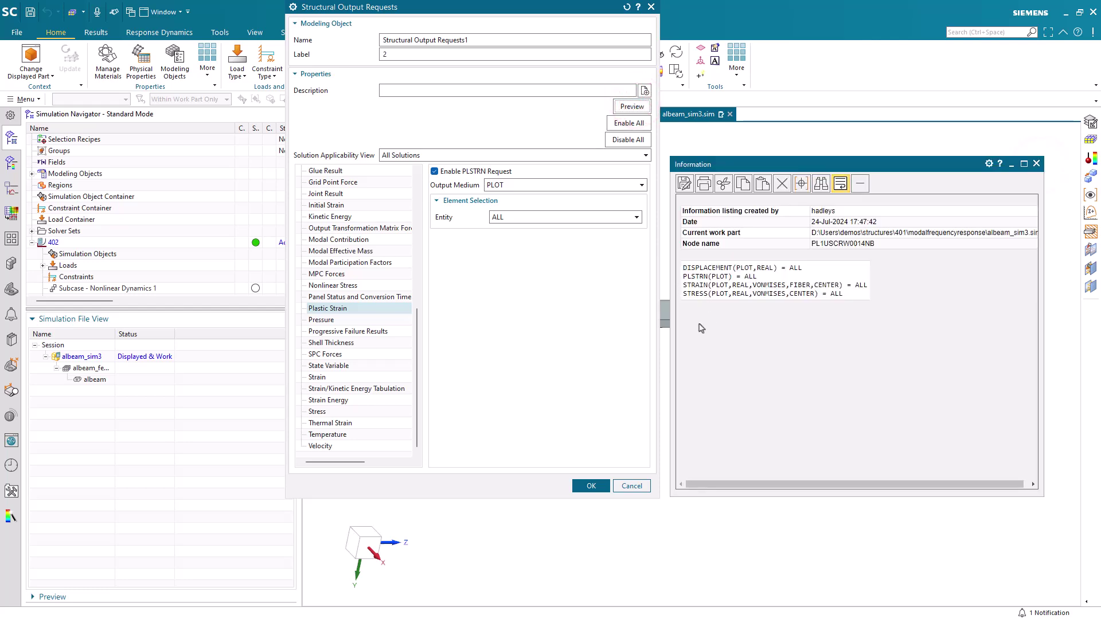
click(589, 486)
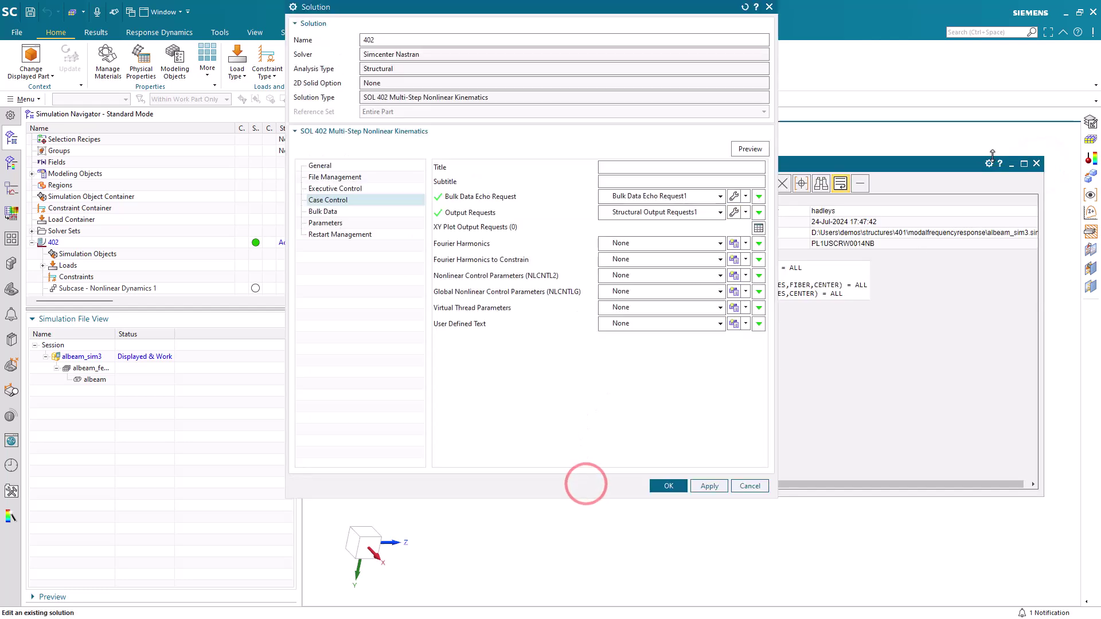
Accept solution 402, close the Information listing, and make albeam_fem3 the displayed work part.
click(669, 486)
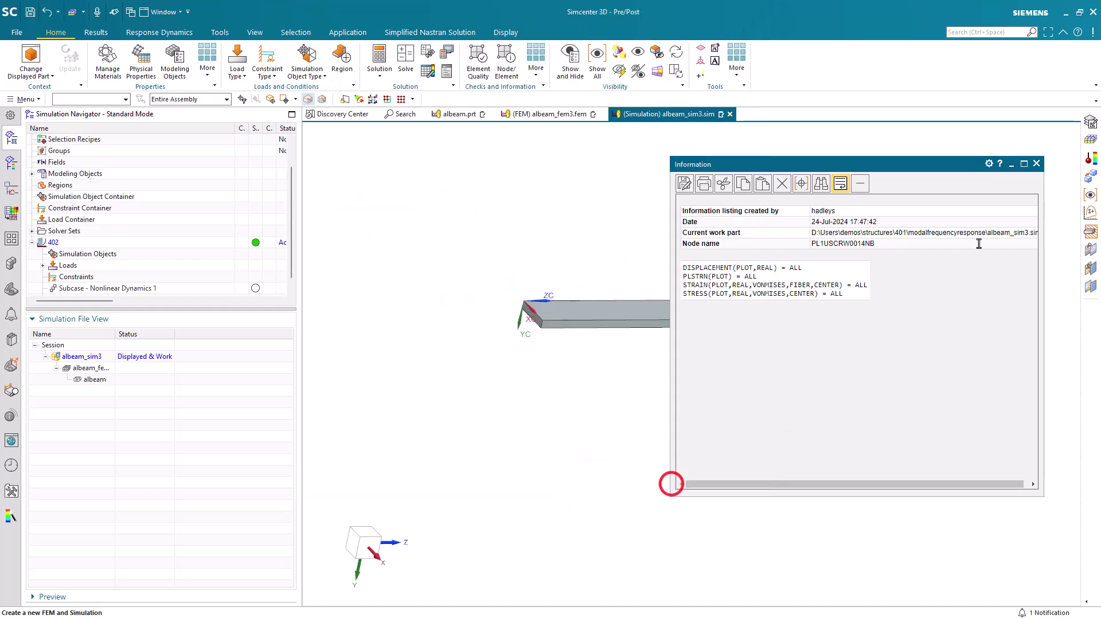
click(1036, 164)
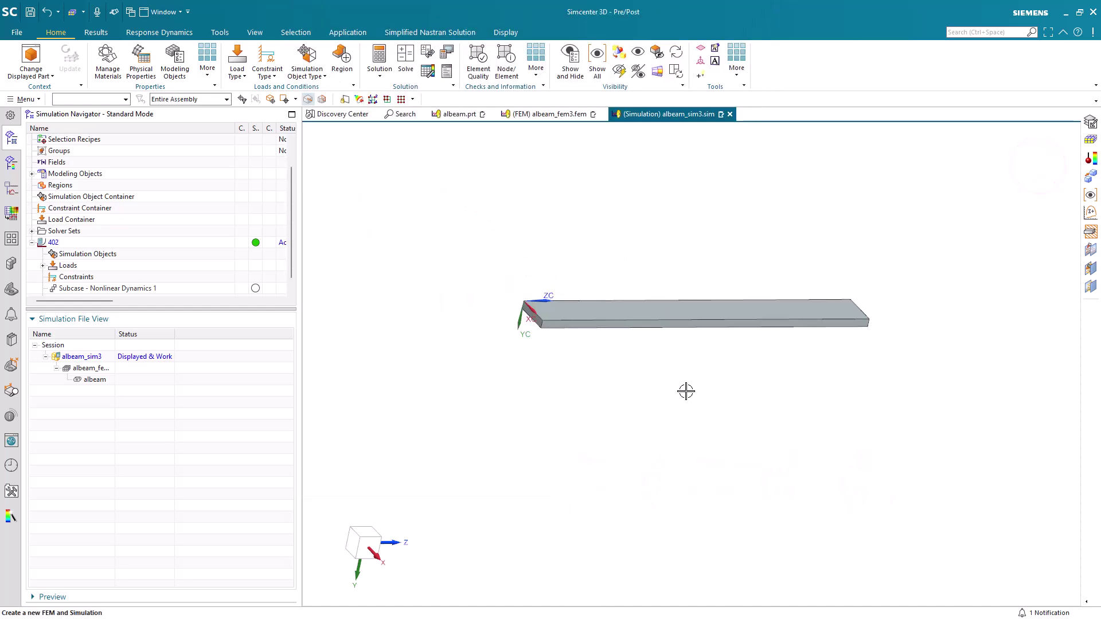
double_click(96, 370)
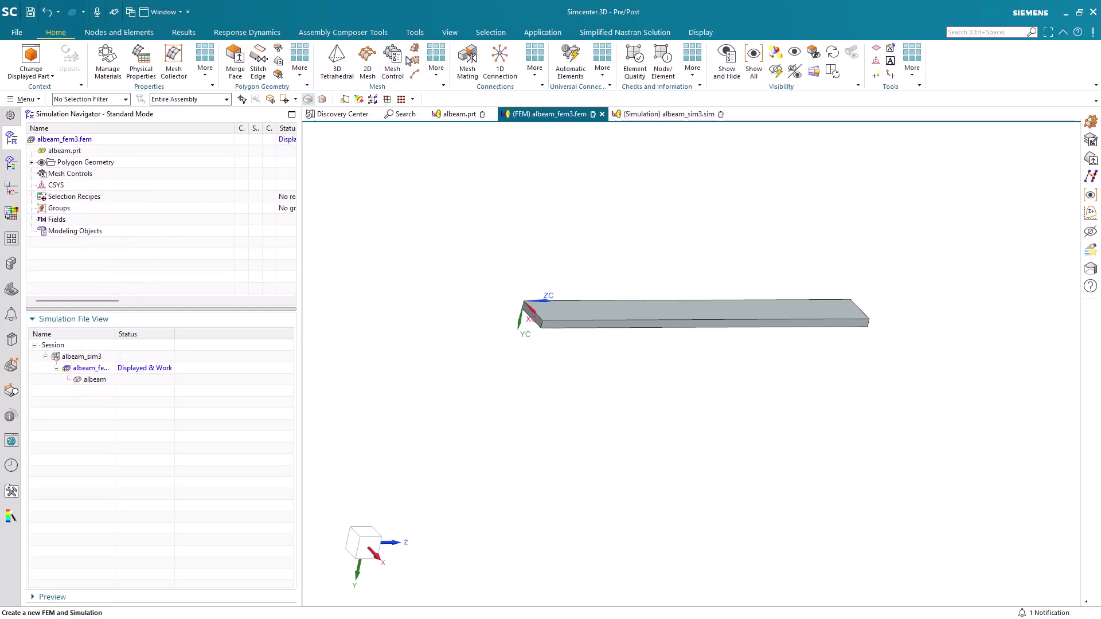
Generate a 3D swept CHEXA(8) mesh on the beam body at the default element size.
click(413, 50)
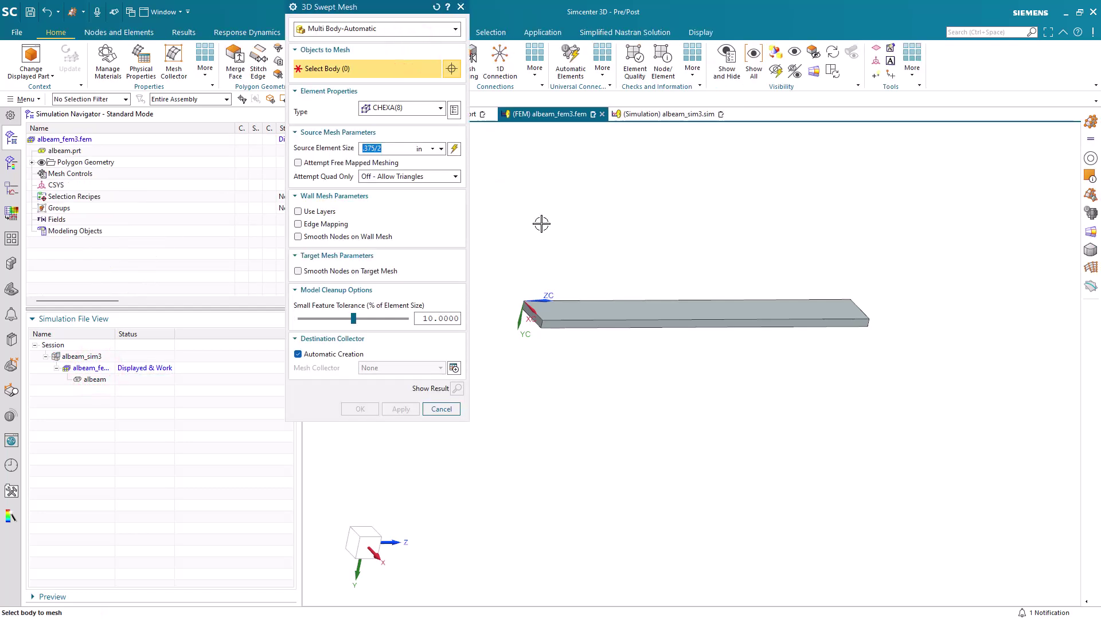
click(614, 312)
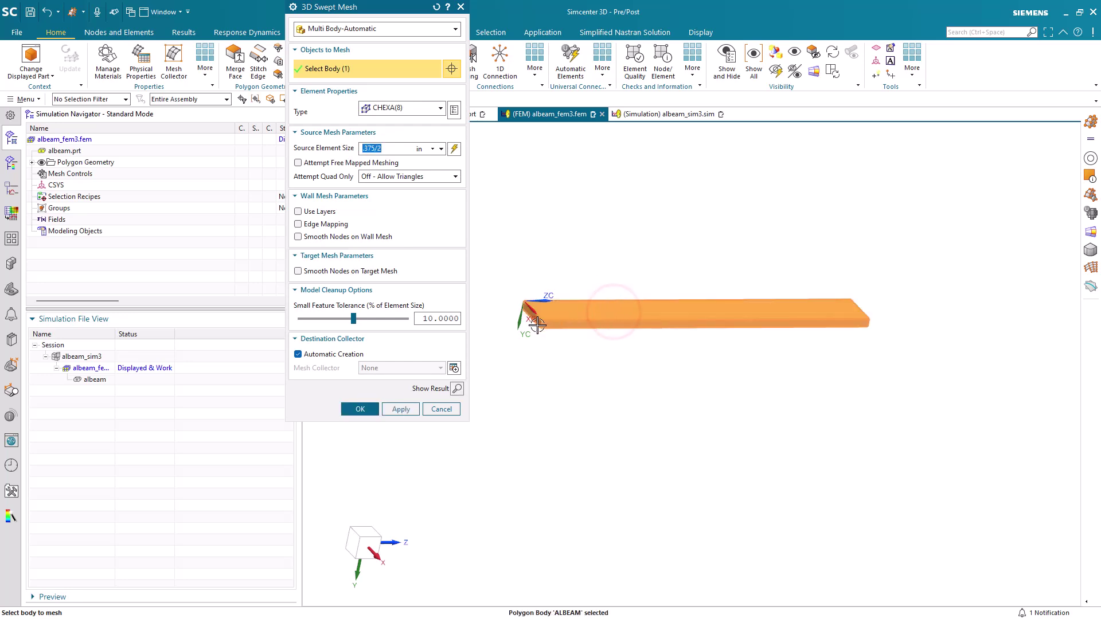
scroll(533, 322, up, 2)
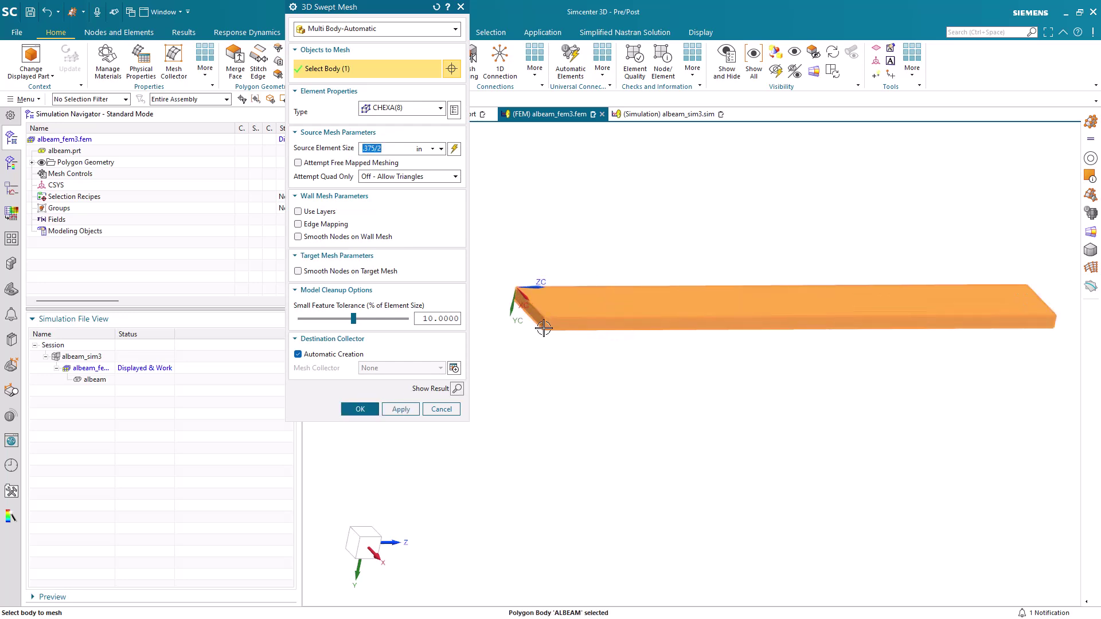
click(370, 410)
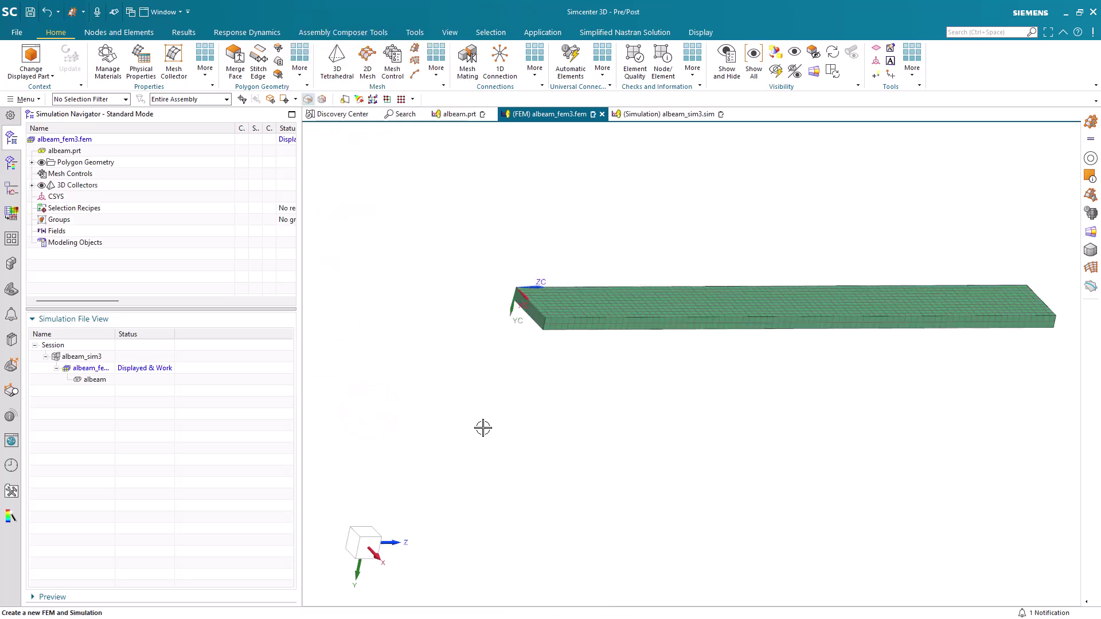
Inspect the ALBEAM collector's PSOLID property and cancel out without changes.
click(31, 186)
click(42, 196)
right_click(80, 196)
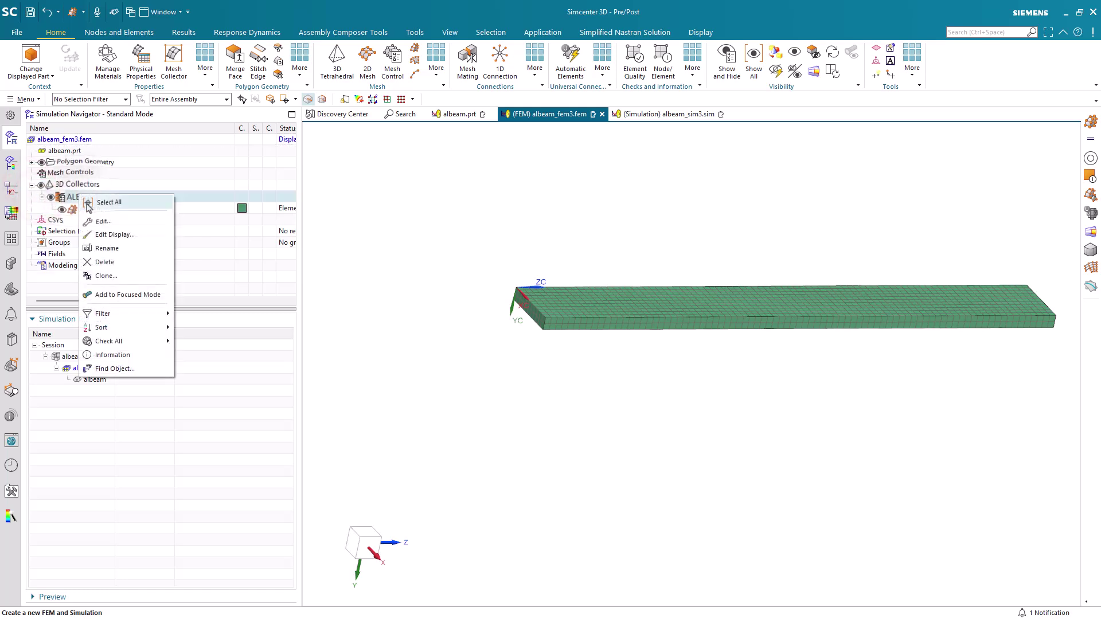
click(98, 221)
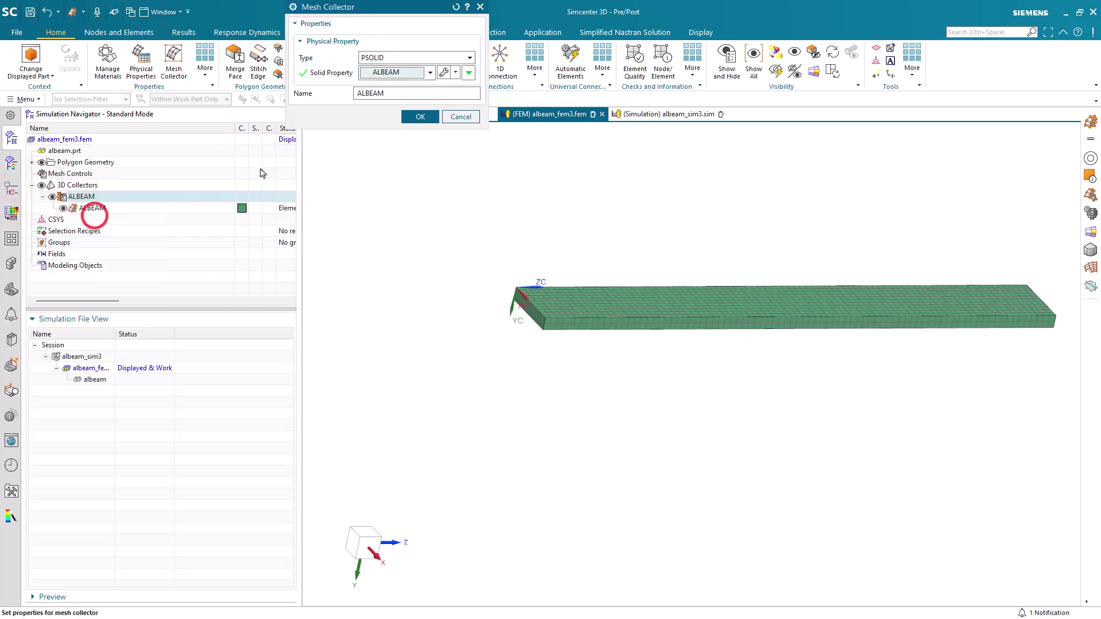
click(445, 74)
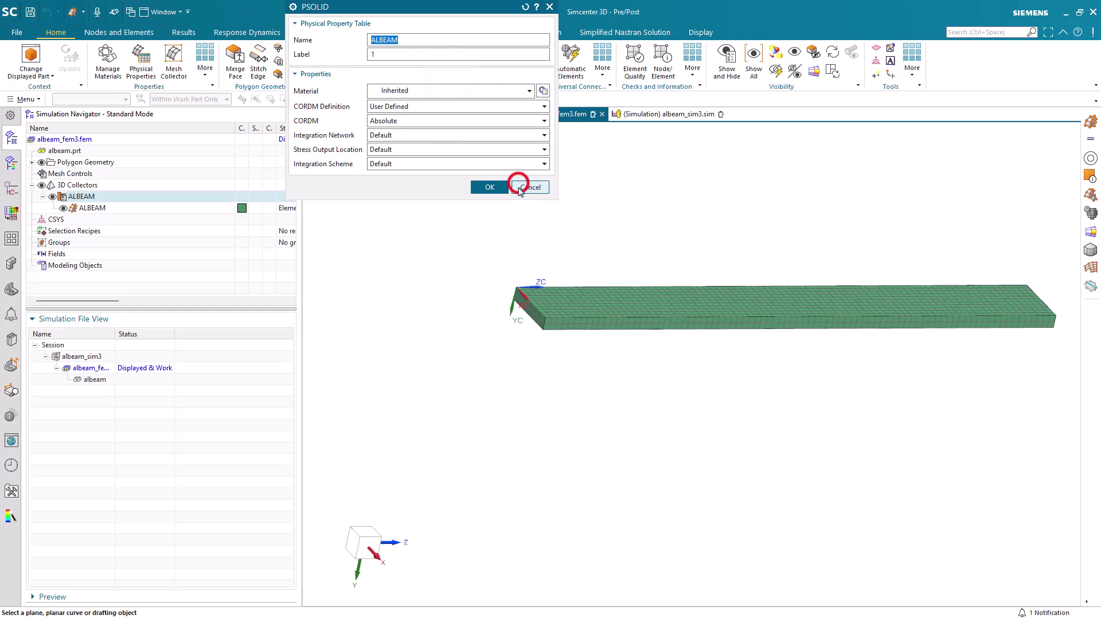
click(518, 187)
click(457, 116)
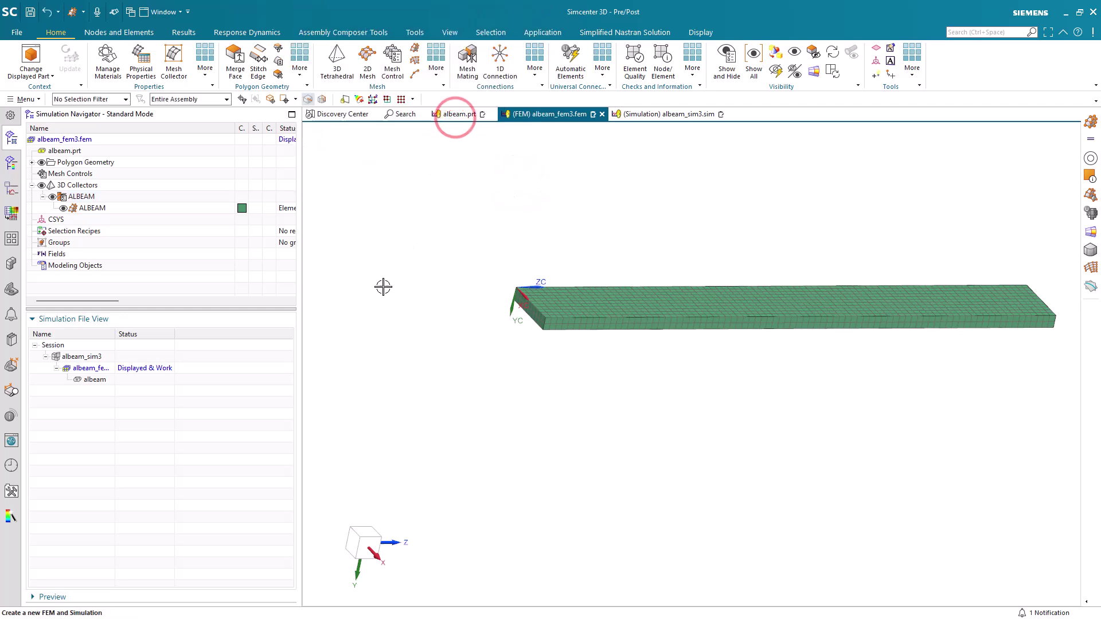
Return to albeam_sim3.sim as the displayed part.
click(680, 112)
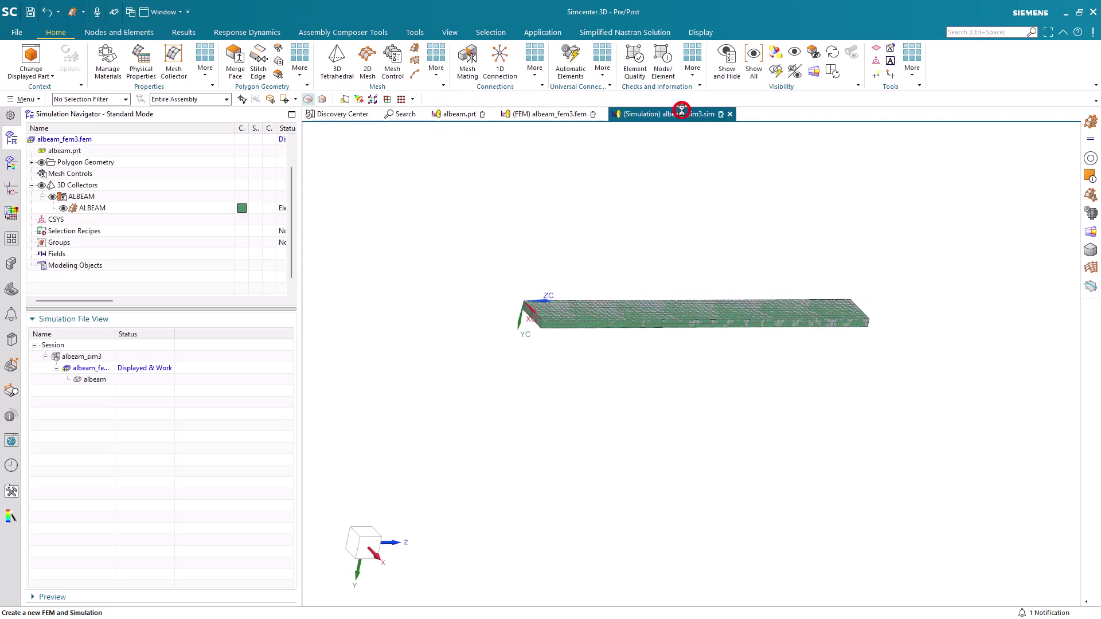
scroll(356, 212, up, 1)
scroll(194, 258, down, 1)
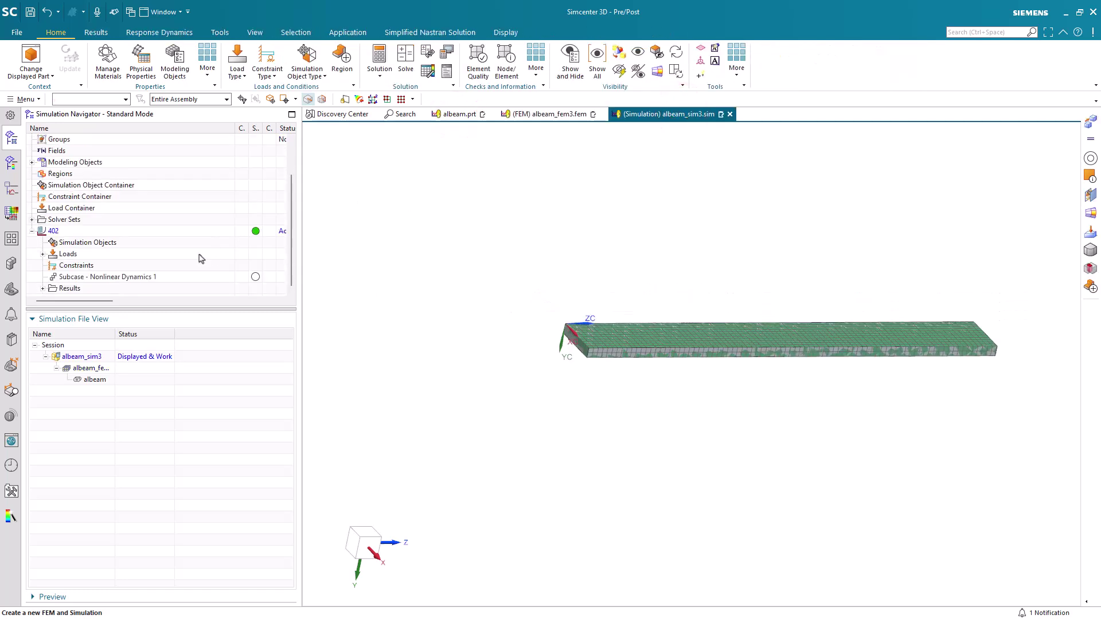
Start an Enforced Displacement Constraint on the beam's end face using the Polygon Face filter.
click(267, 73)
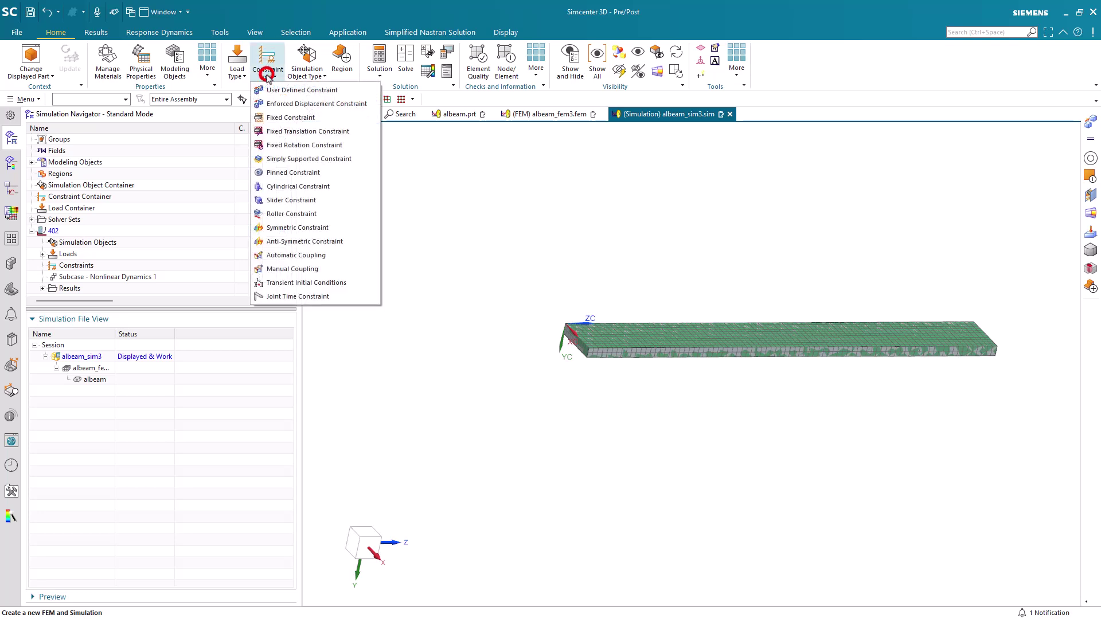
click(280, 104)
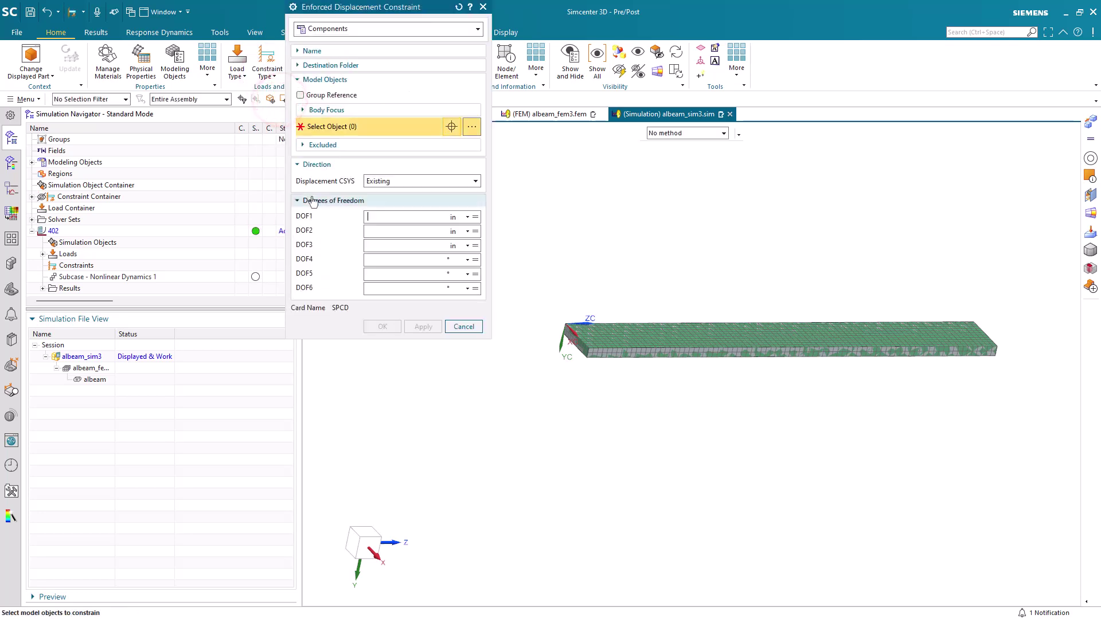
scroll(558, 325, up, 3)
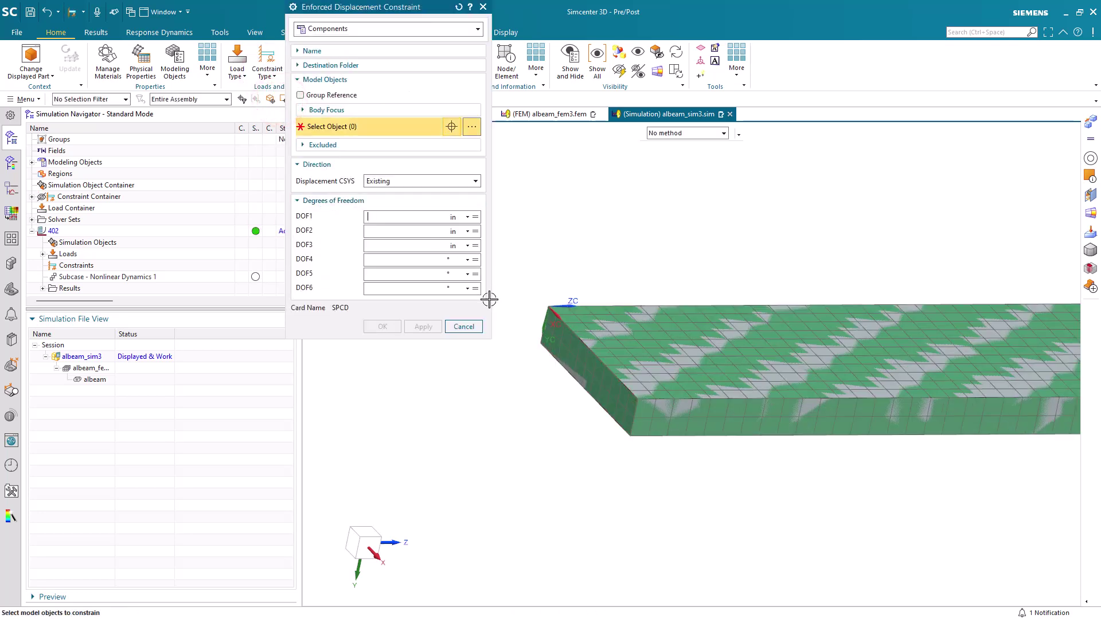
click(106, 98)
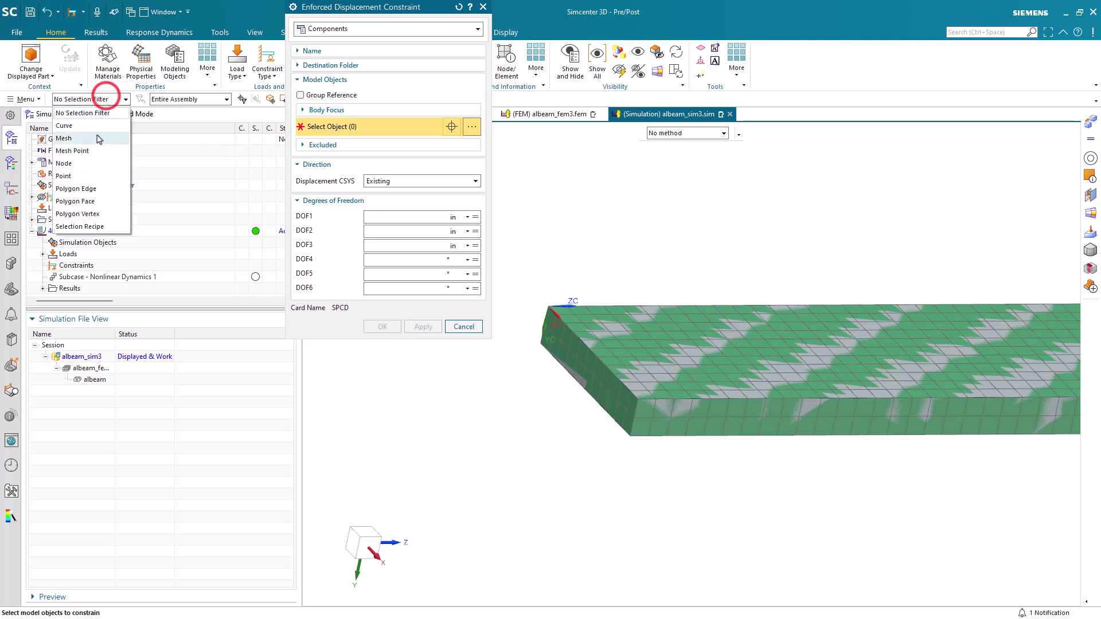
click(87, 198)
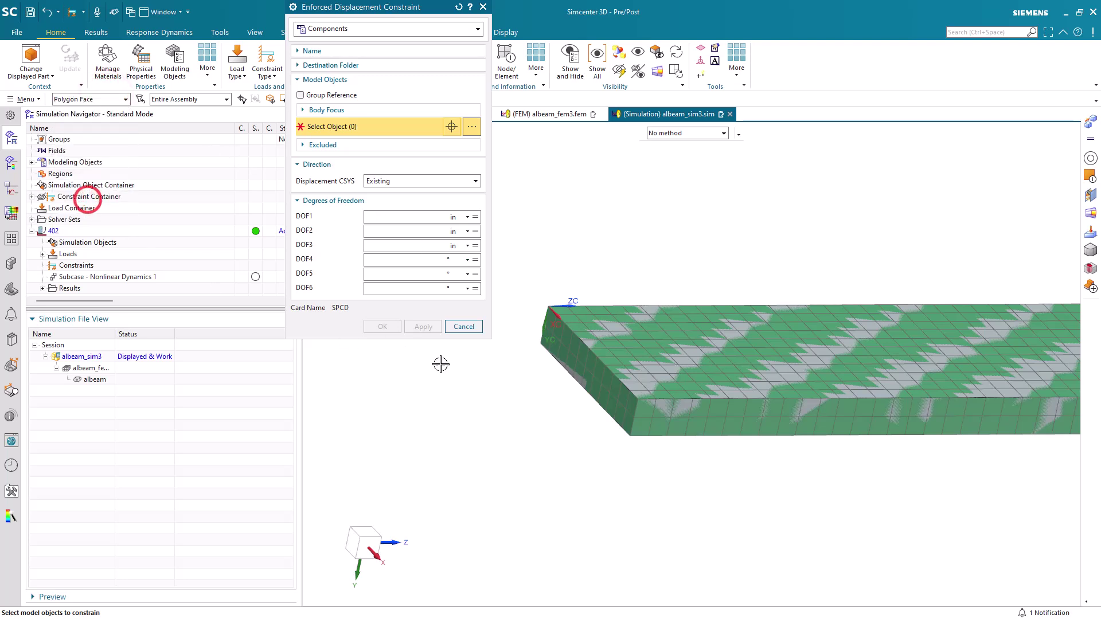
click(566, 367)
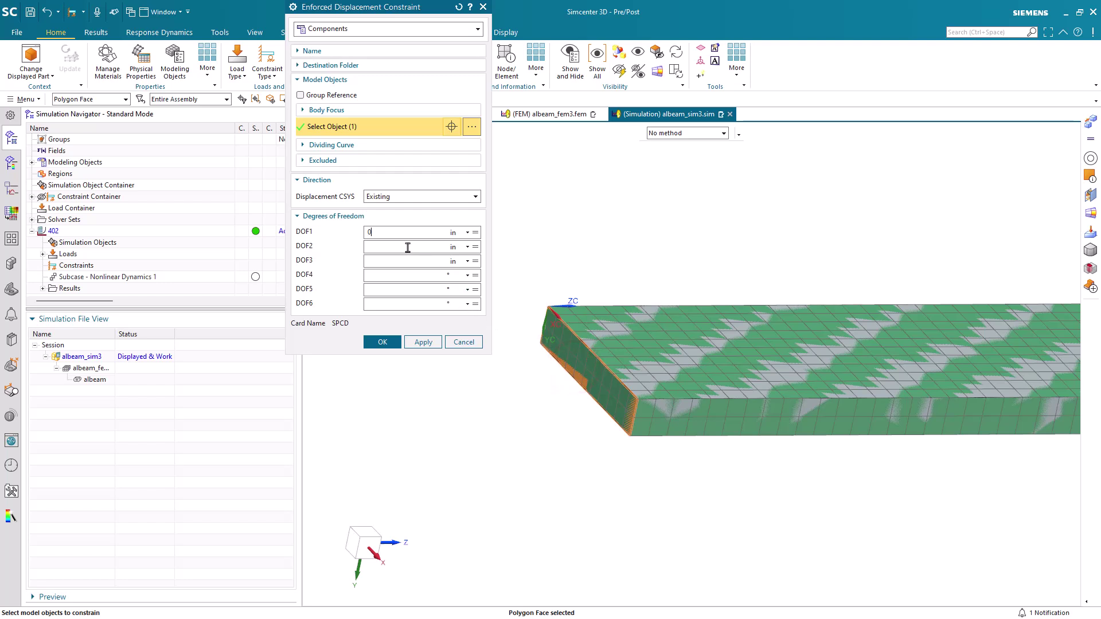
Enter 0 for DOF1 and DOF3, clear DOF4, and bring up DOF2's value options.
click(401, 265)
text(0)
key(Tab)
text(0)
click(390, 275)
key(BackSpace)
click(475, 247)
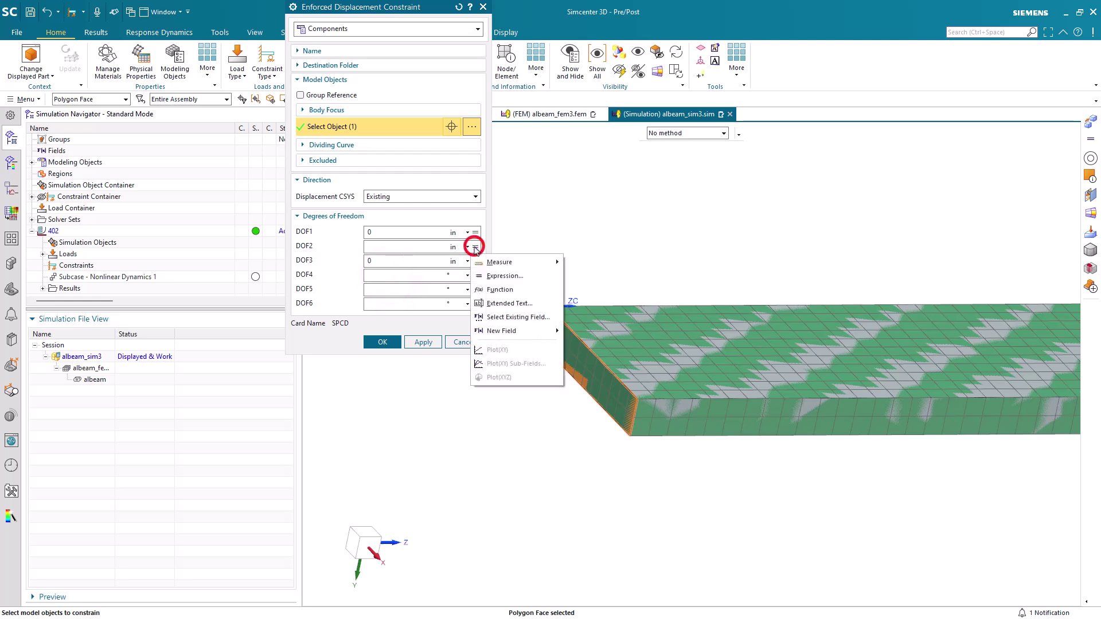
Define DOF2 with a new Formula Field whose independent domain is Time.
click(514, 331)
click(591, 334)
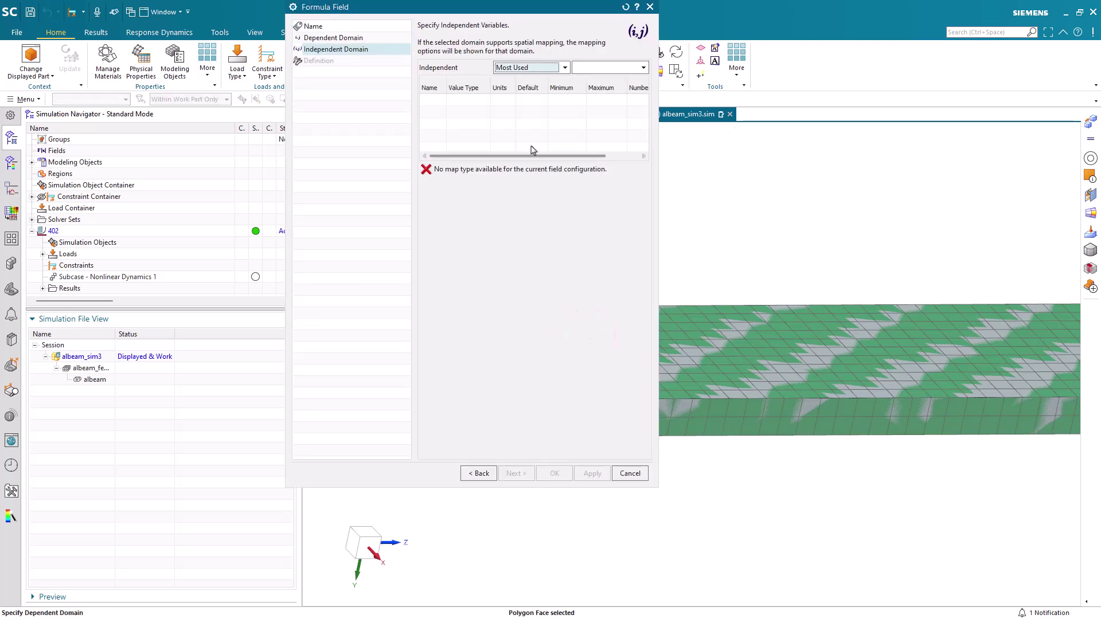
click(625, 68)
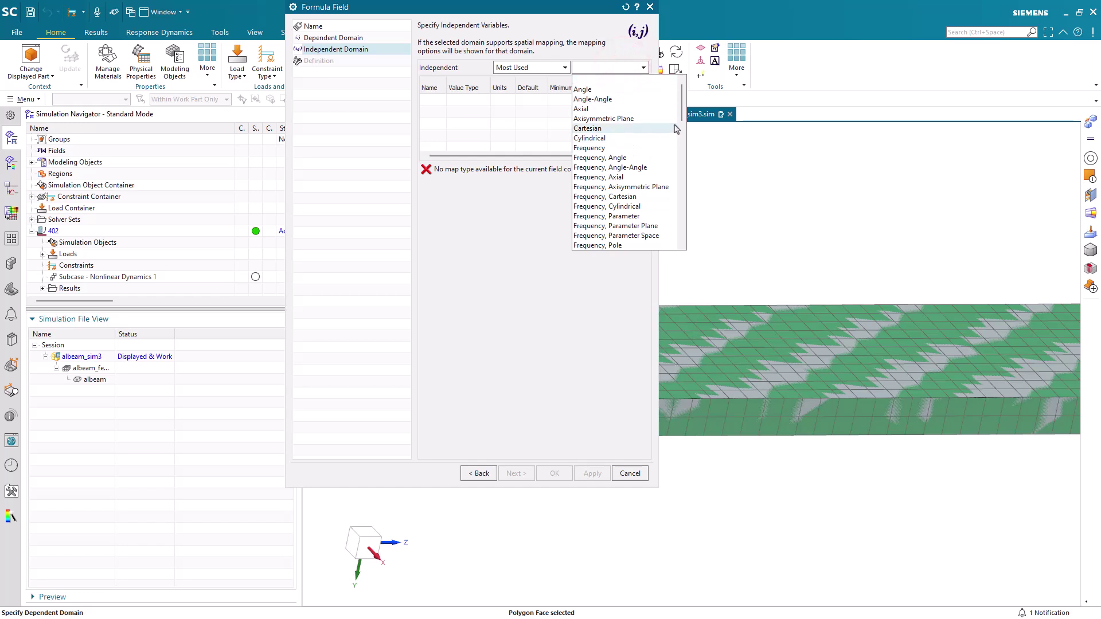
drag(683, 117, 682, 210)
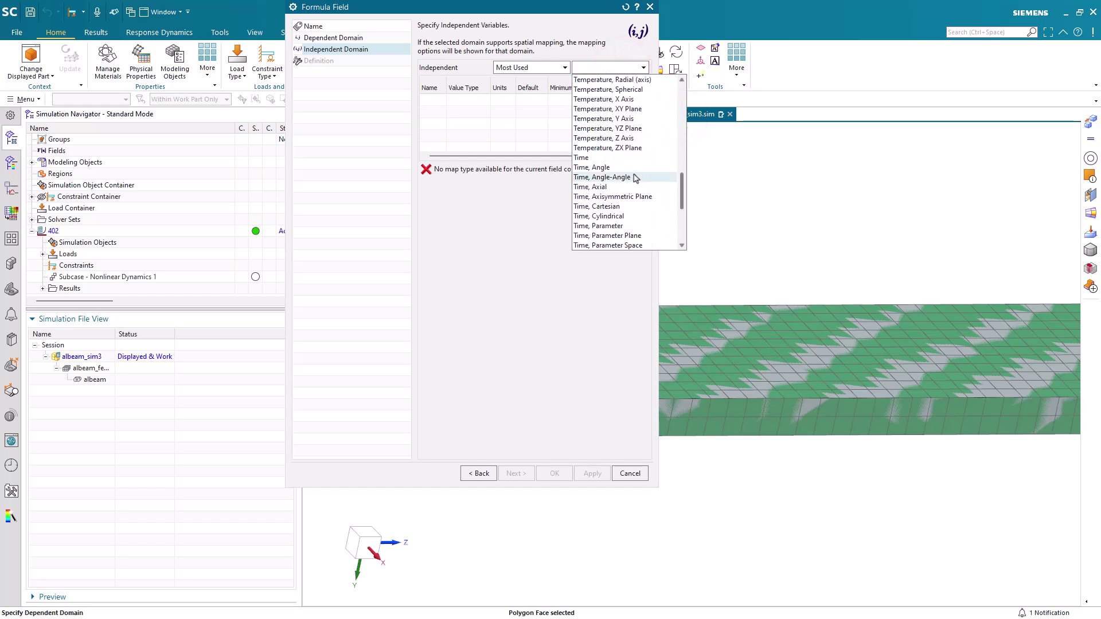
click(612, 160)
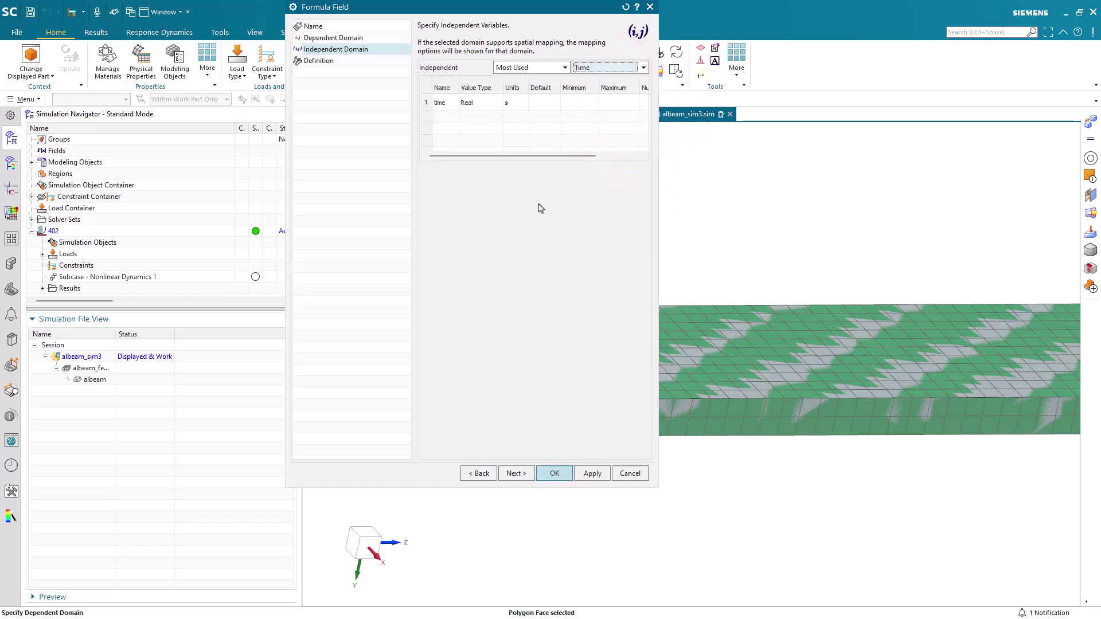
Set the time range from 0 to 0.05 s with 50 points.
click(574, 102)
text(0)
click(612, 104)
text(.05)
key(Tab)
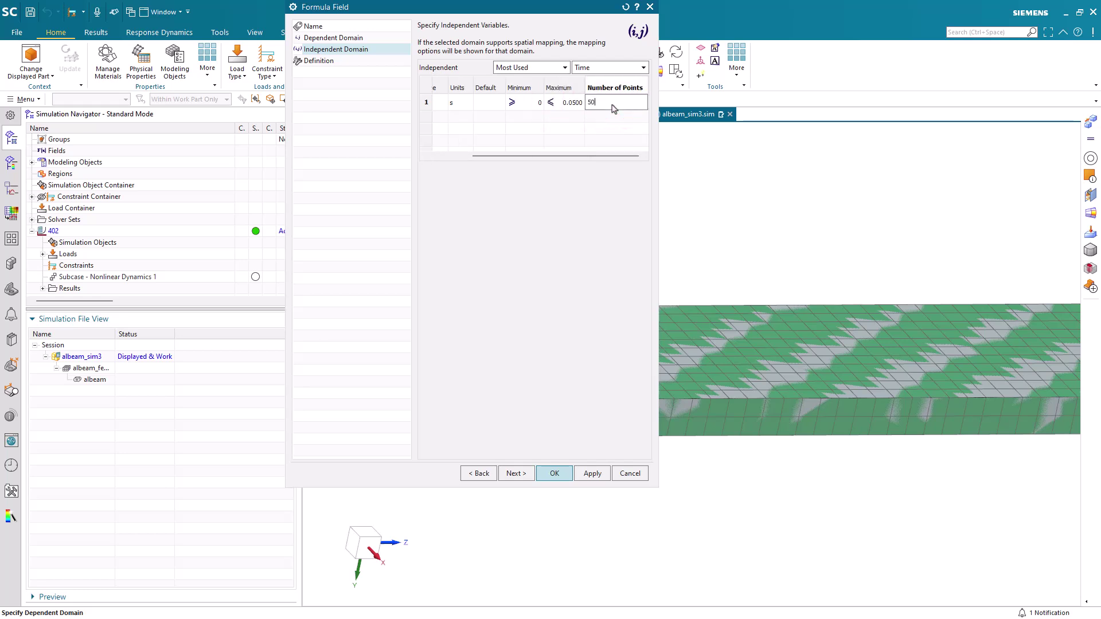
key(Return)
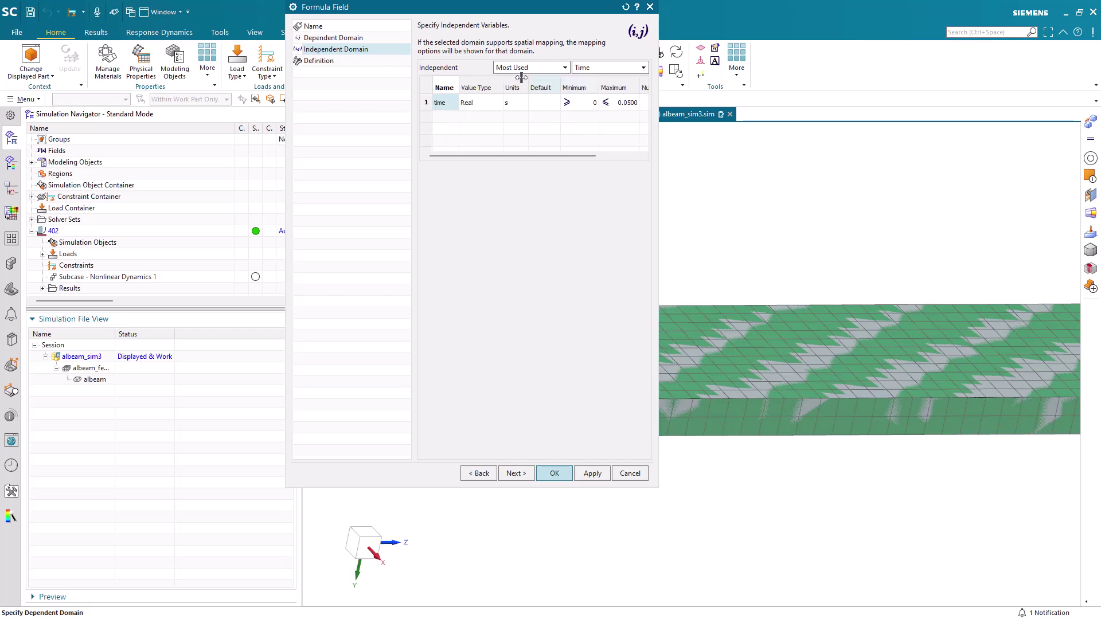
click(516, 473)
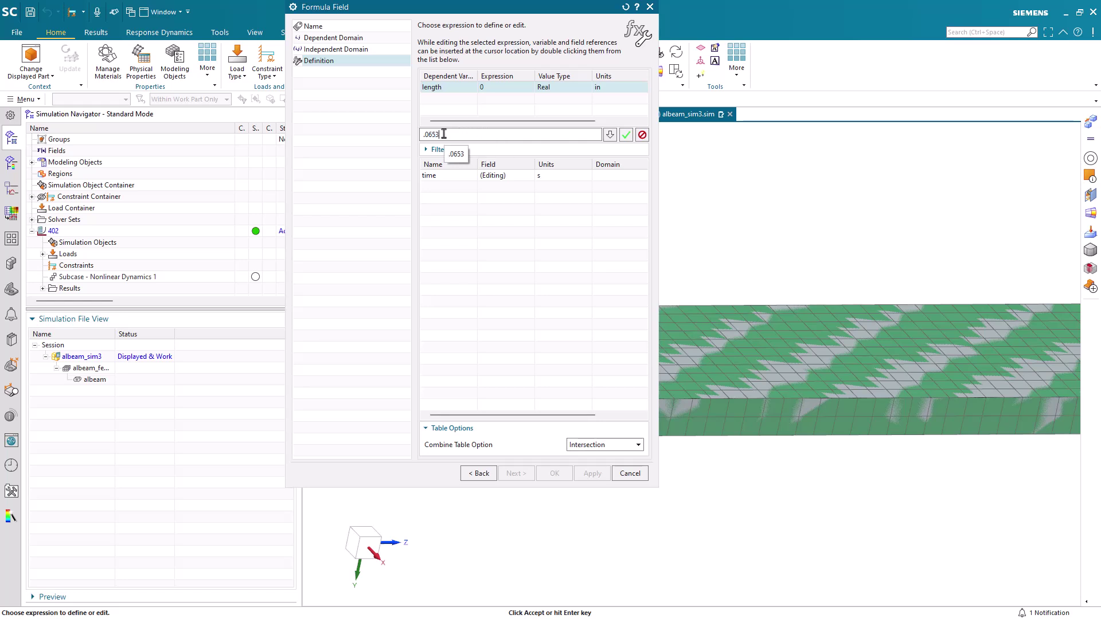
Enter the DOF2 field formula .0653*cos(time*47.4*360)-.0653 and accept it.
text(cos(time*47.4*360)
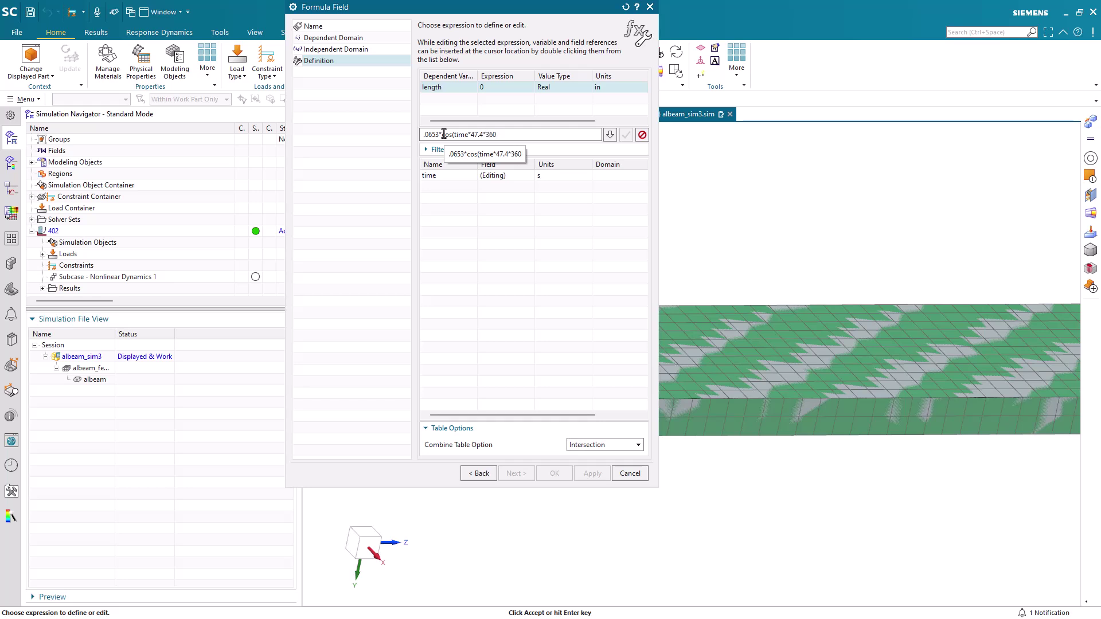
text()-.0653)
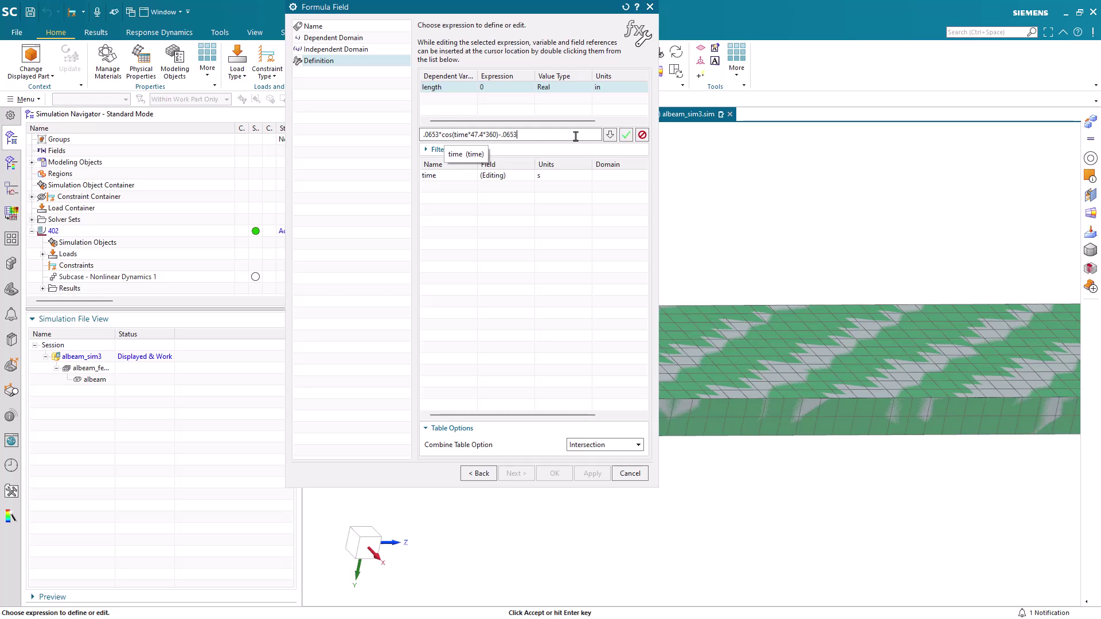
click(625, 135)
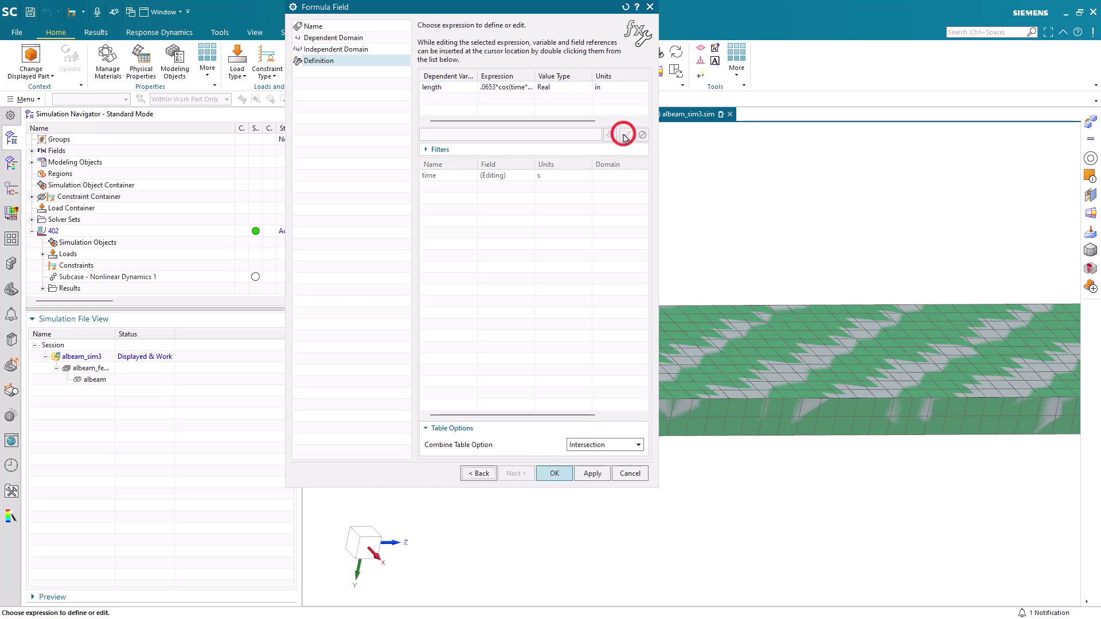
Apply the enforced displacement to the beam end, solve solution 402, and dismiss the solver monitors.
click(554, 475)
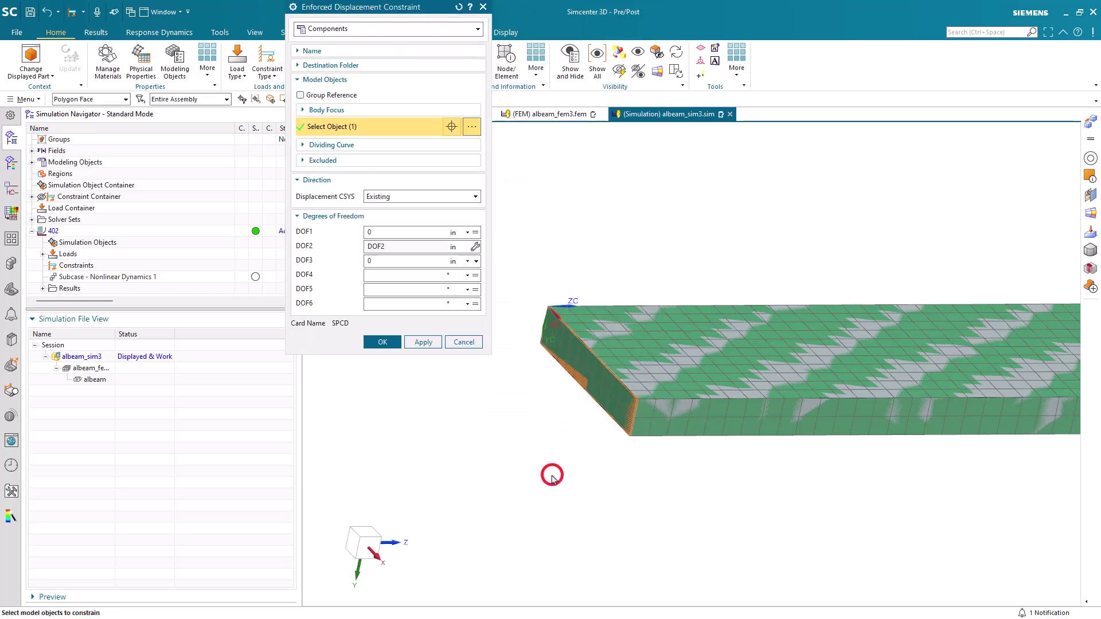
click(383, 343)
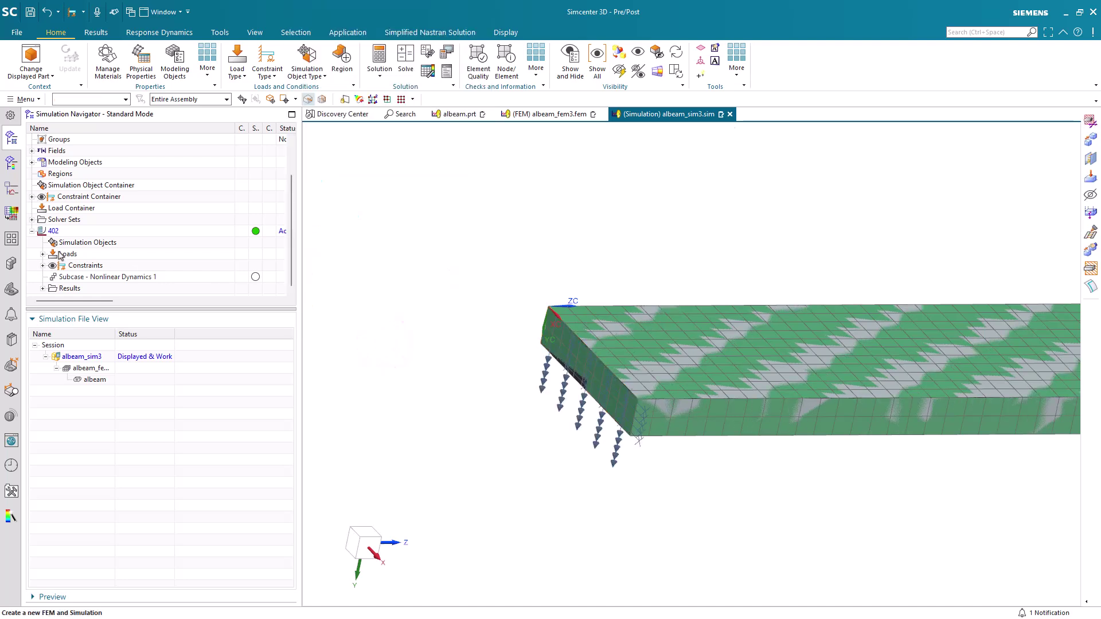
right_click(55, 231)
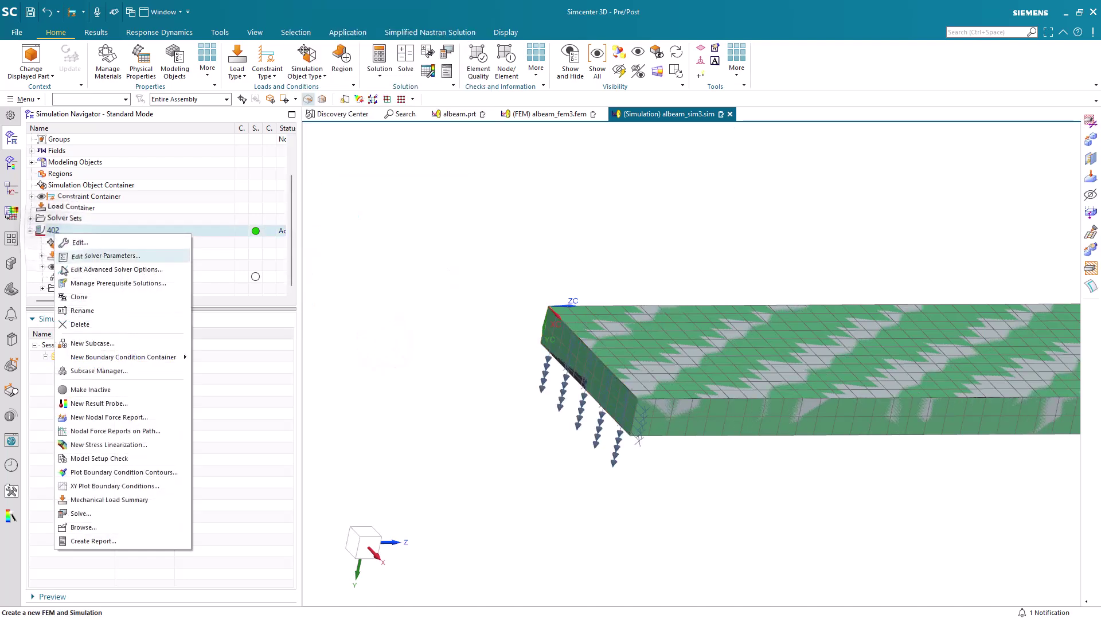
click(89, 511)
middle_click(320, 256)
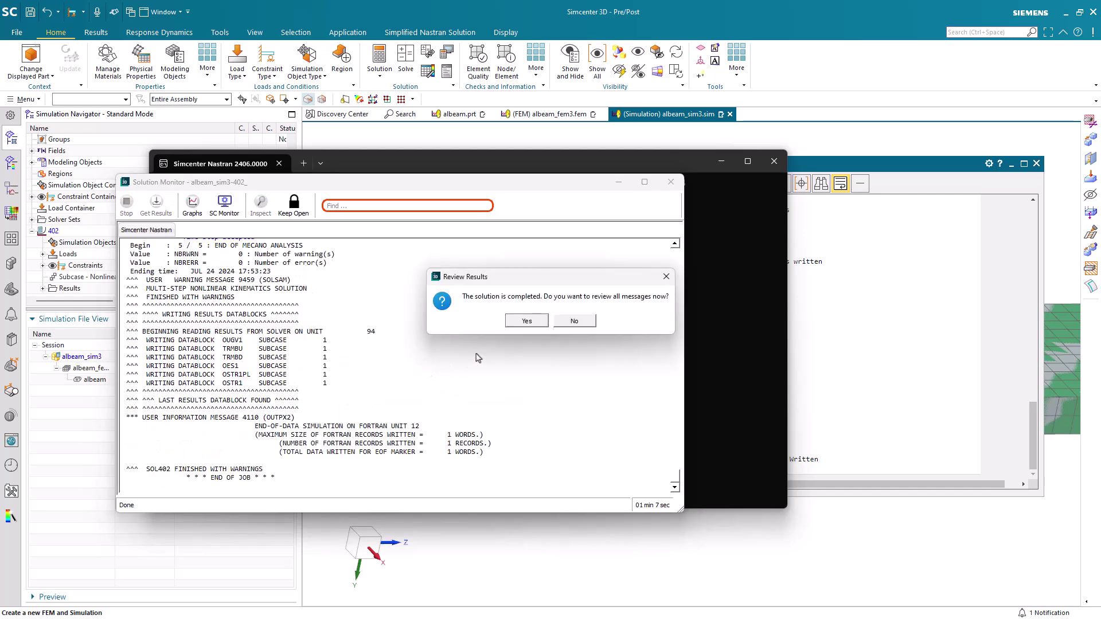
click(572, 321)
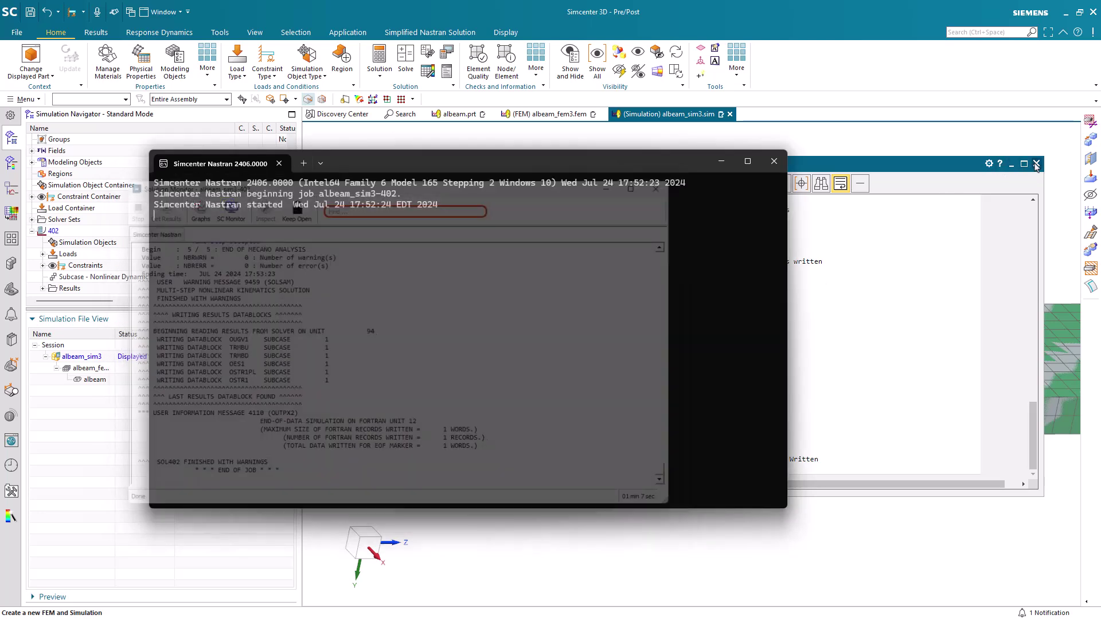
click(1037, 165)
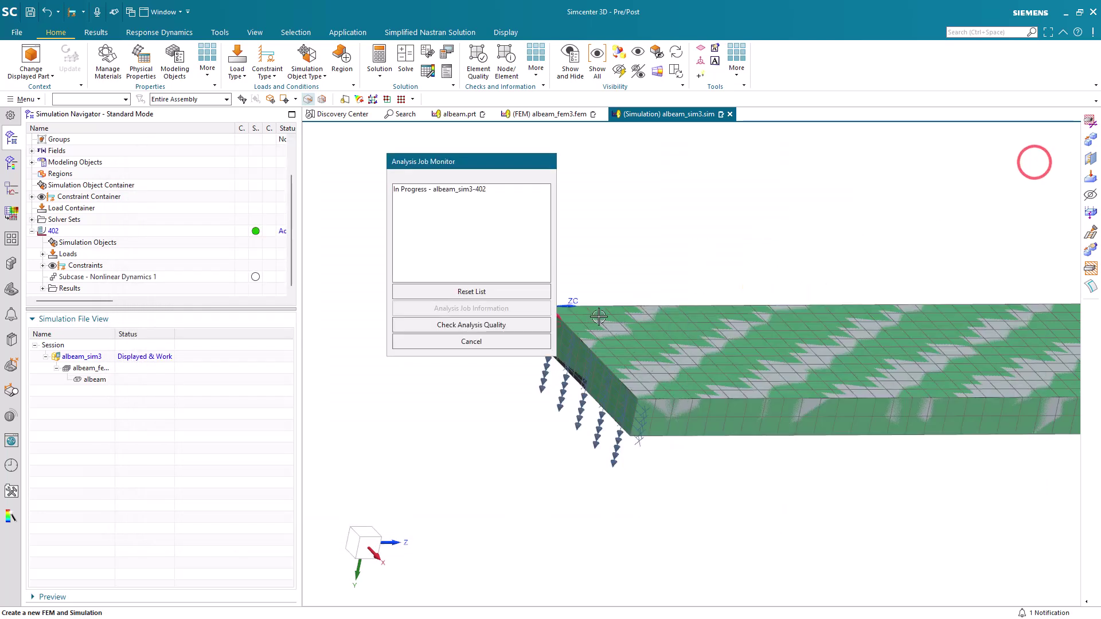
click(528, 343)
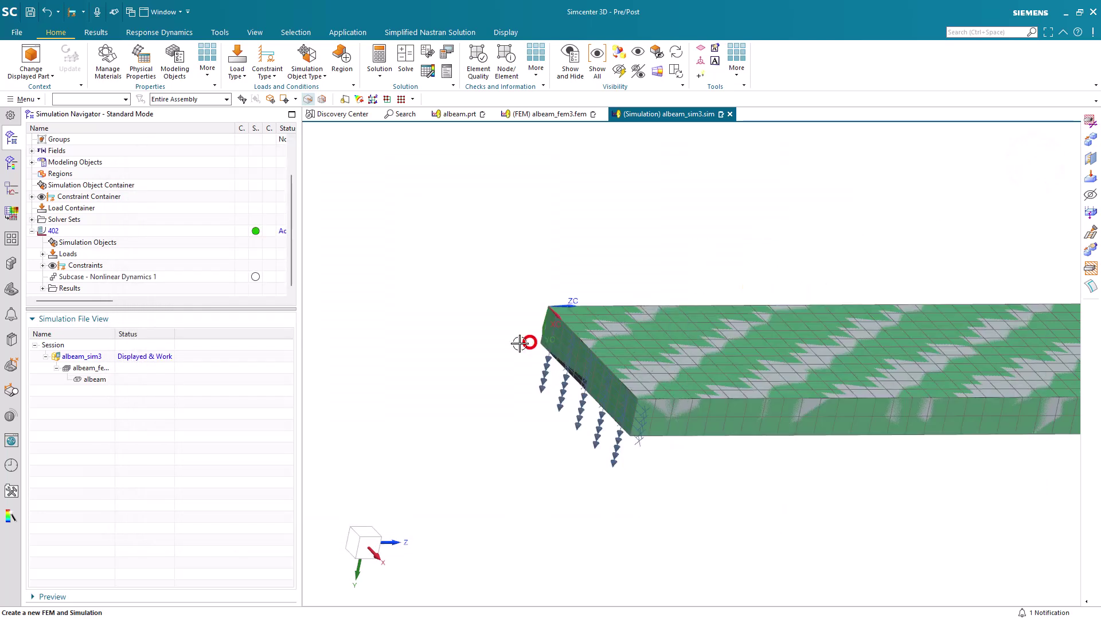
Plot the Increment 1 Displacement - Nodal Y contour from the 402 Structural results.
click(43, 288)
double_click(76, 288)
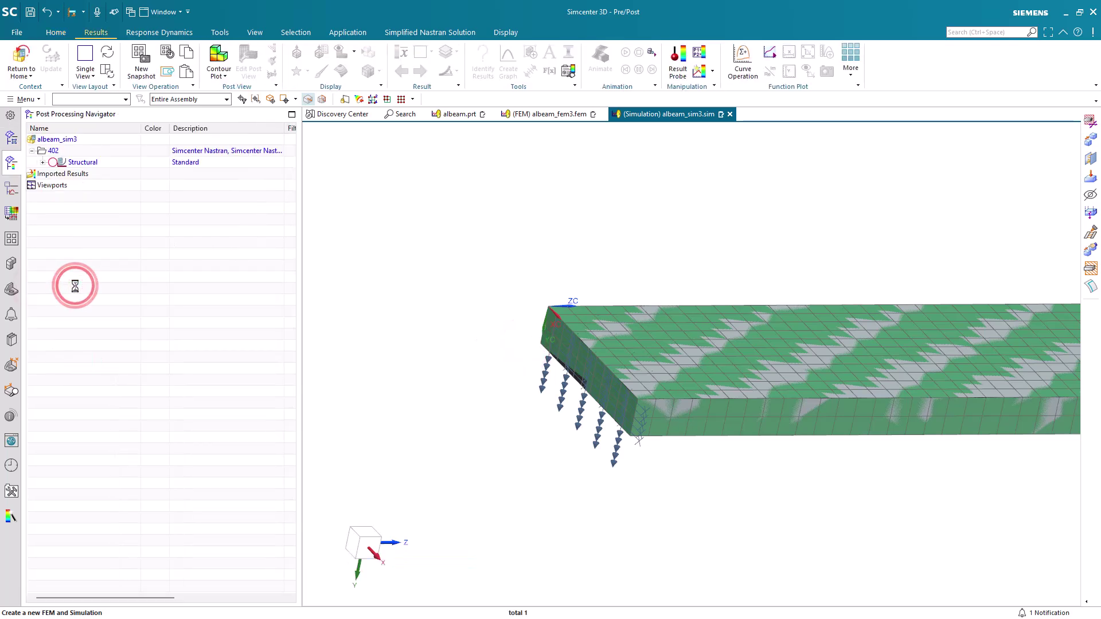
click(43, 162)
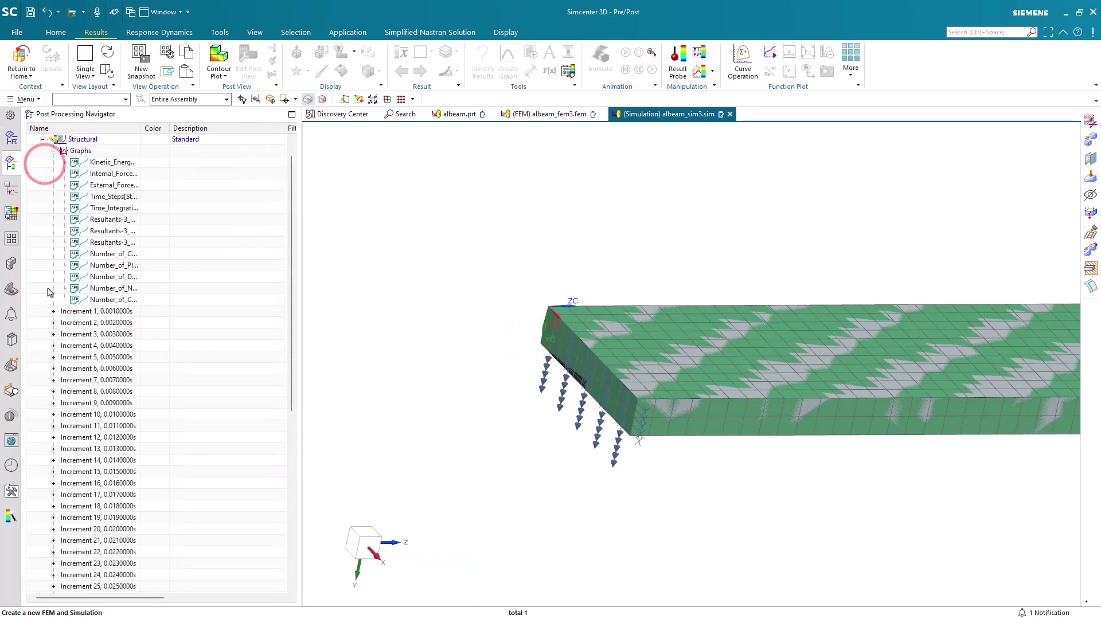
click(53, 311)
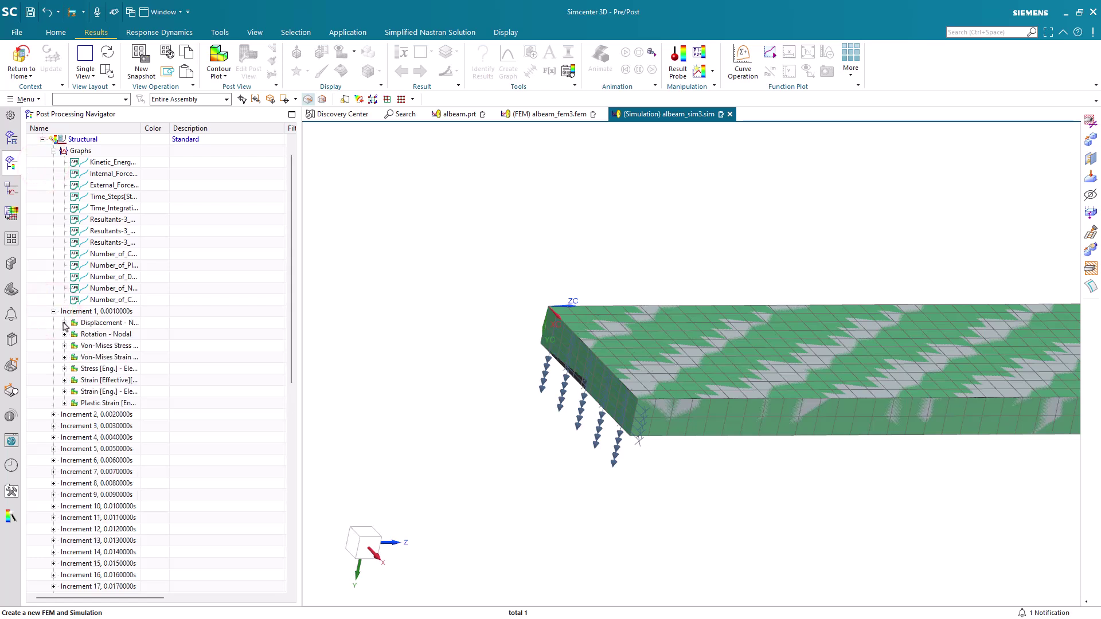
click(64, 324)
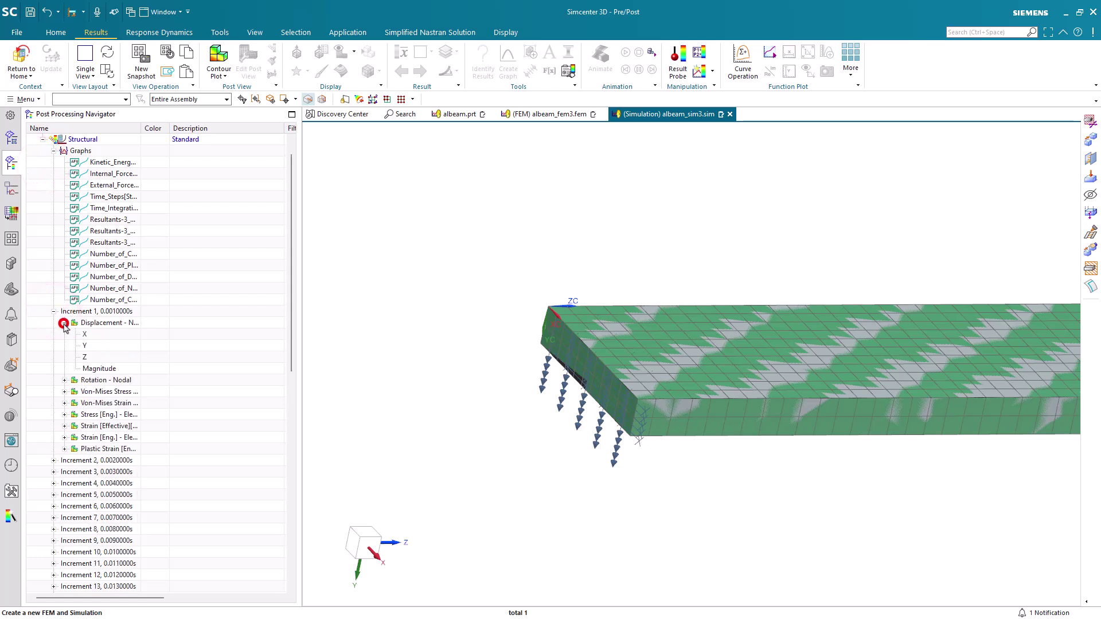
double_click(85, 348)
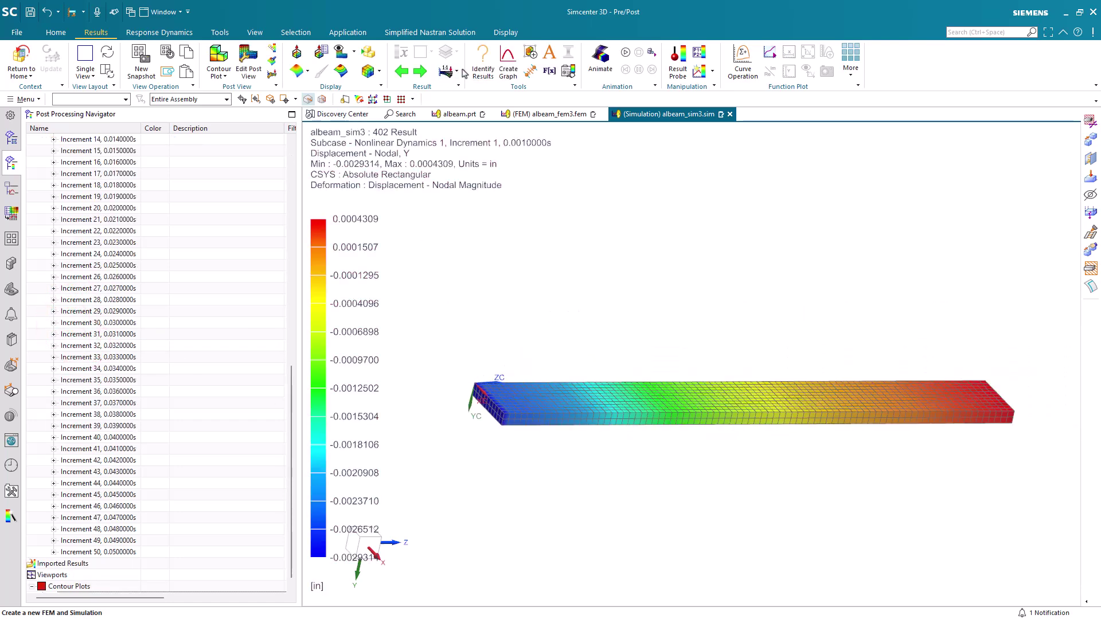
Set the animation to Iterations with Time as the value type and 100 ms delay.
click(601, 59)
click(422, 30)
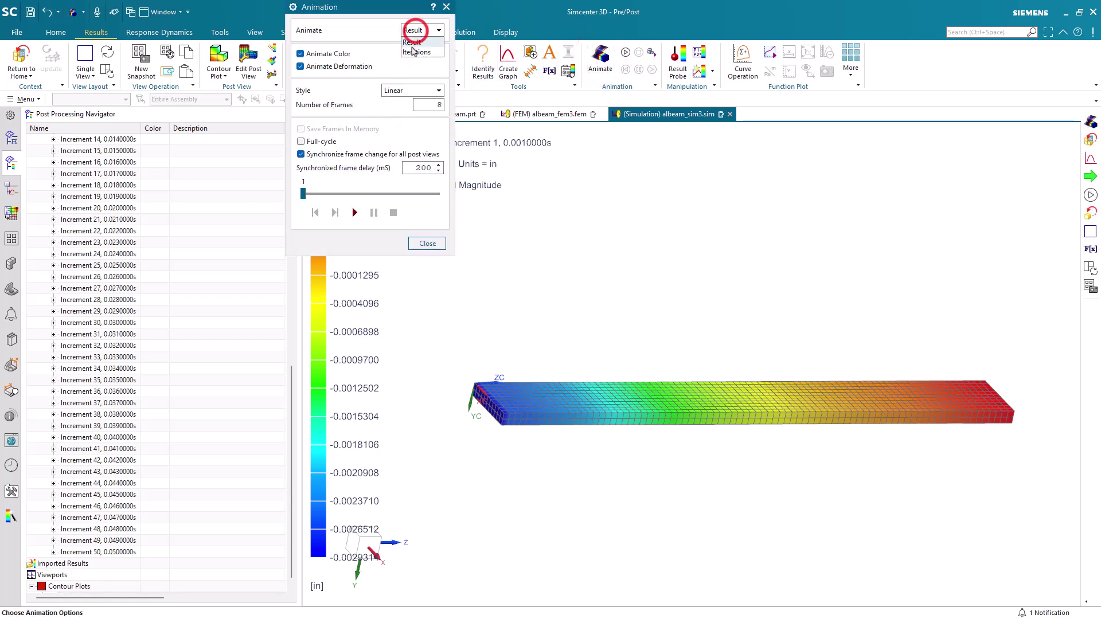
click(411, 44)
click(416, 54)
click(407, 69)
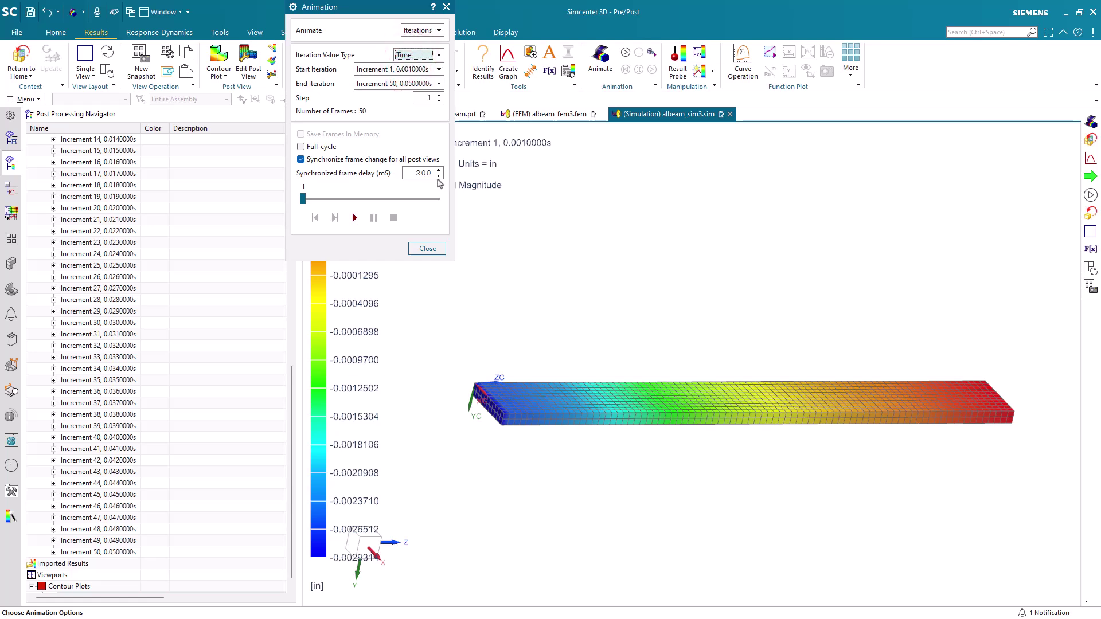
click(439, 176)
Play the animation through increments 1–50, then stop it and close the settings.
click(355, 218)
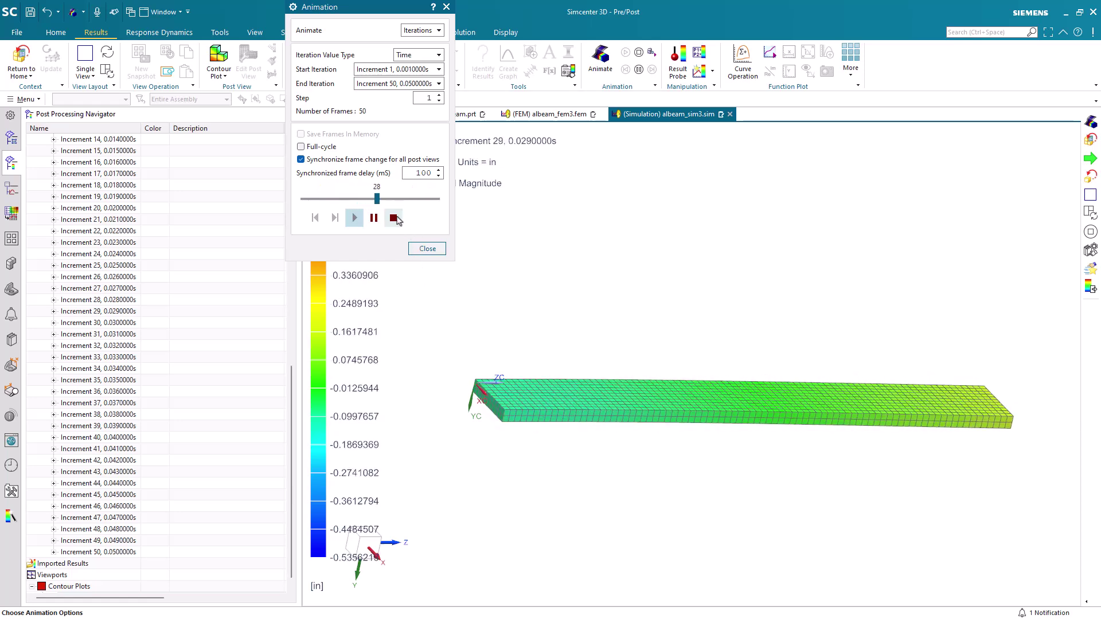
click(395, 217)
click(424, 250)
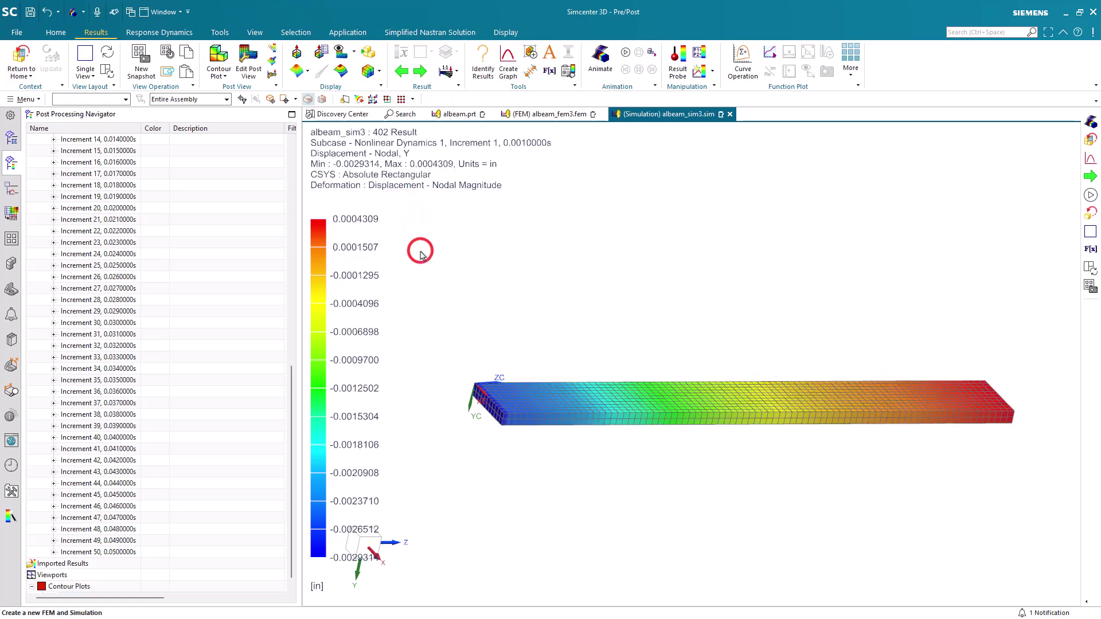
Graph Y displacement versus time at Node 7 and Node 8 in a new window.
click(508, 62)
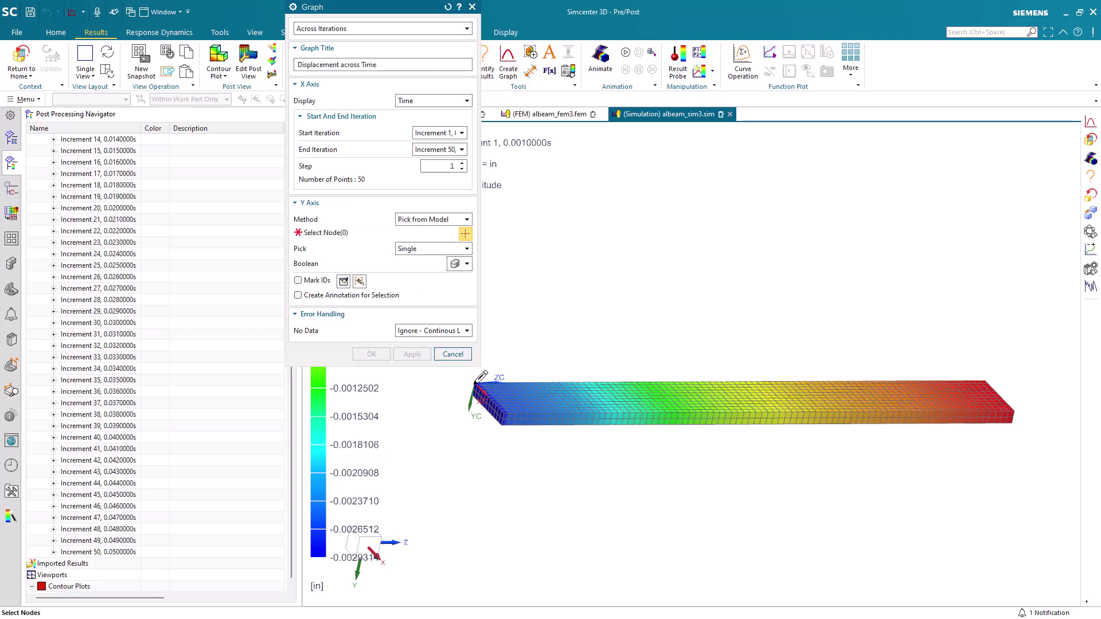
click(506, 420)
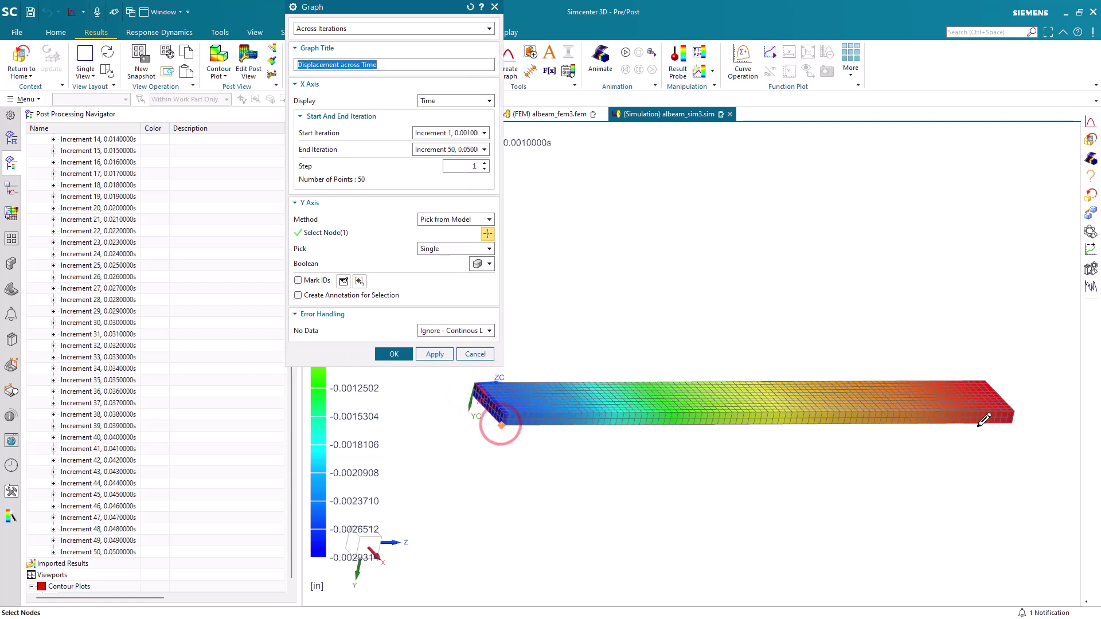
click(1013, 422)
click(401, 367)
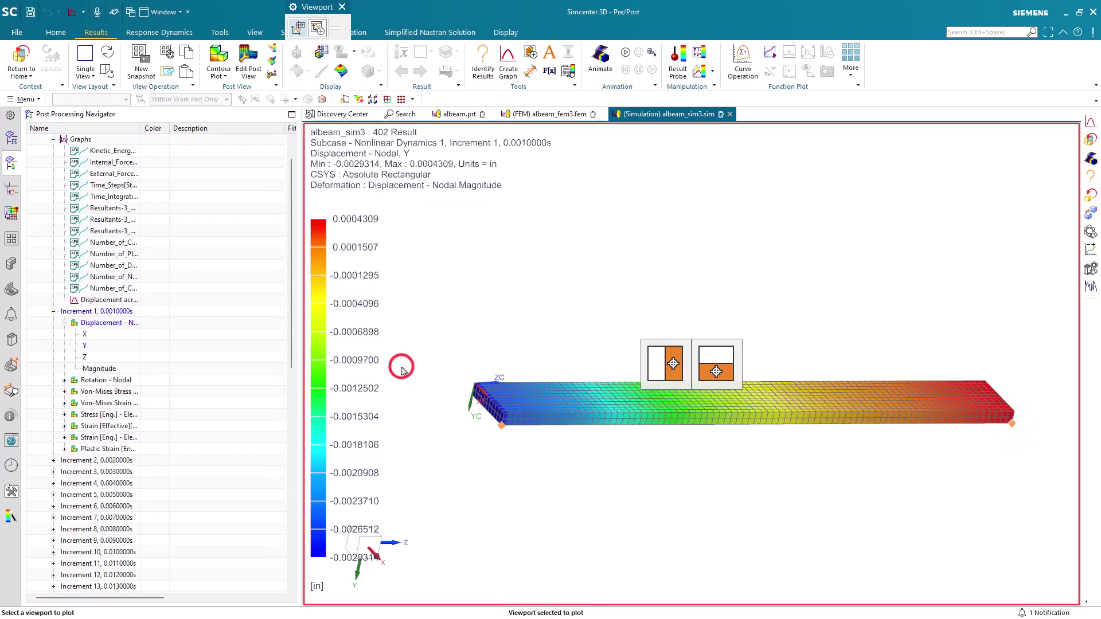
click(316, 27)
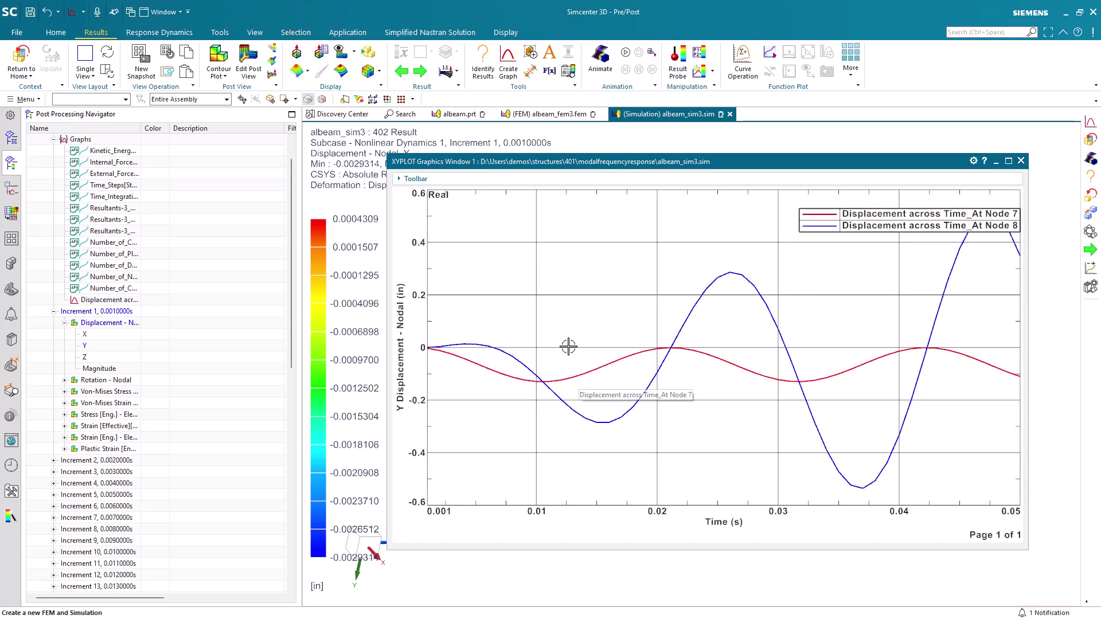